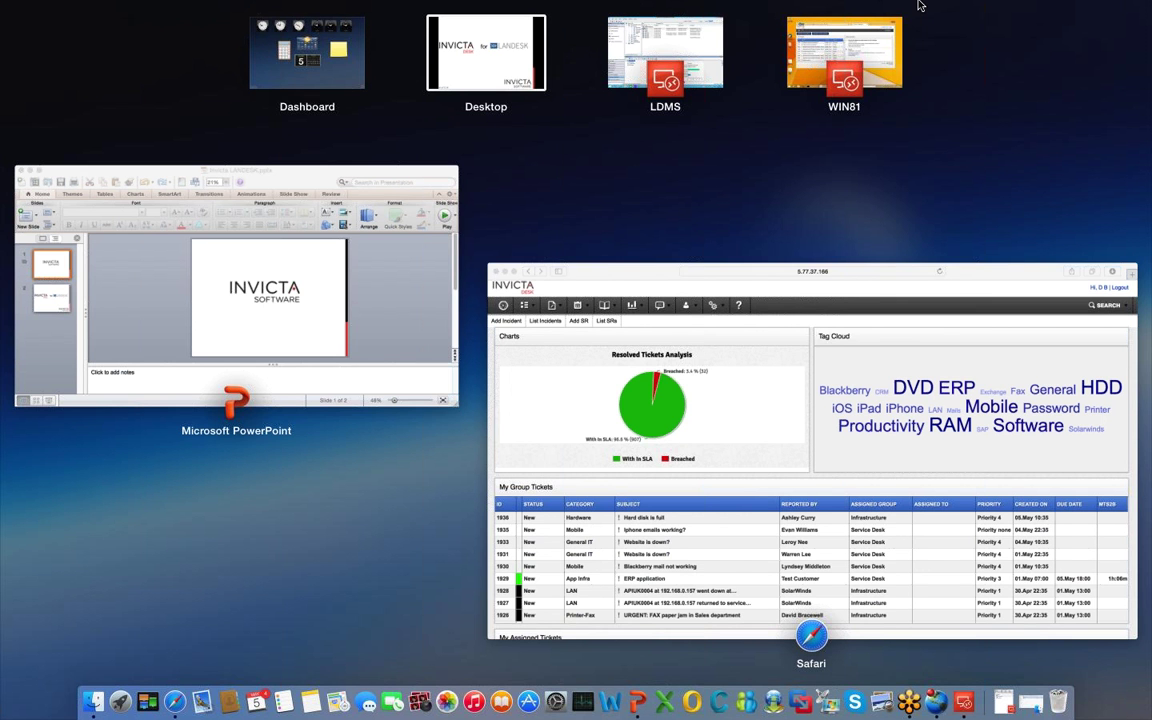
View the Safari service desk dashboard and the LANDESK console, then switch to the WIN81 remote desktop.
click(686, 279)
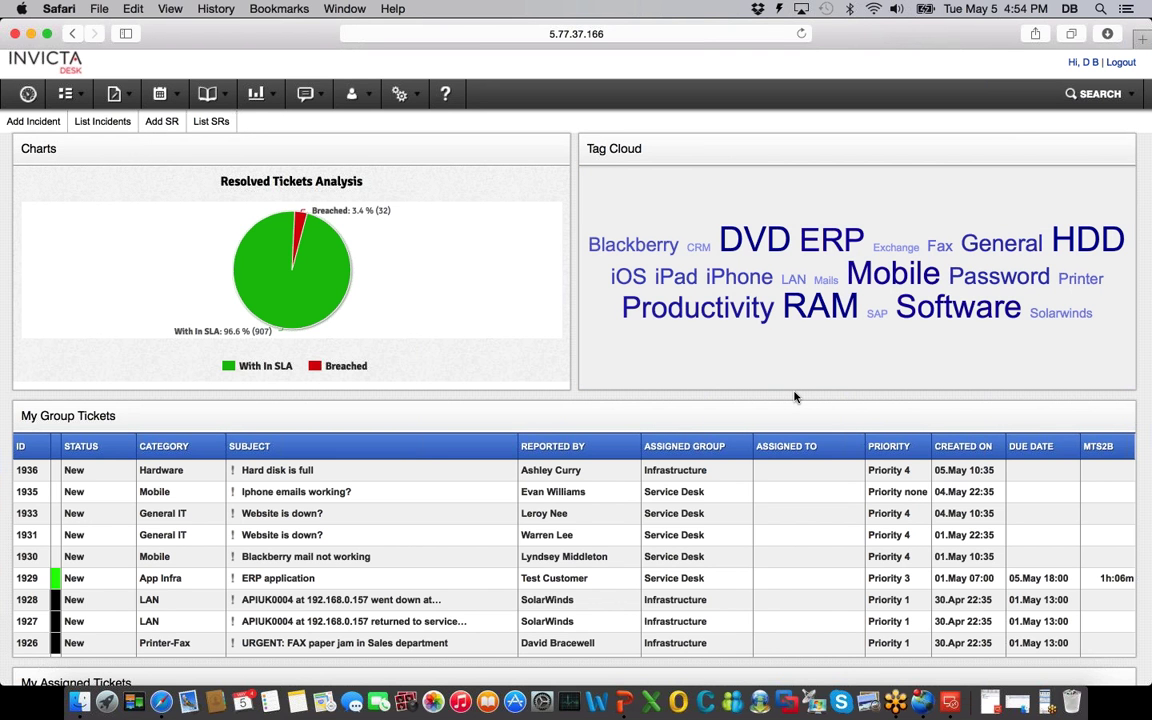
key(ctrl+Right)
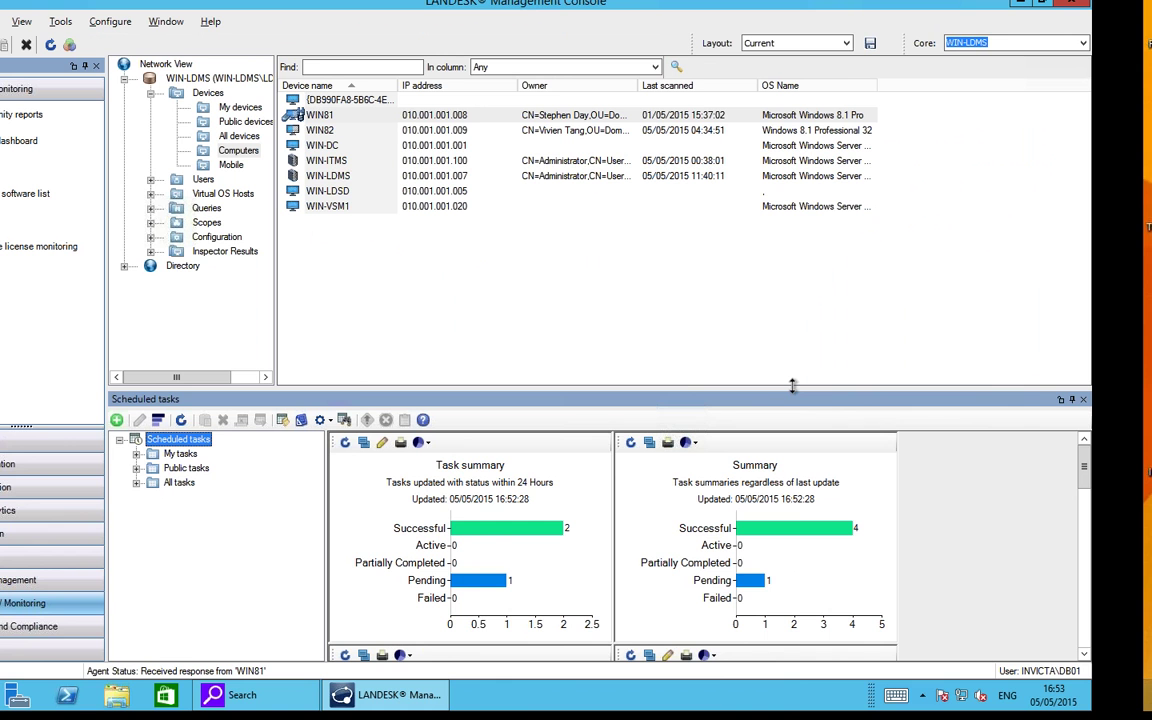
key(ctrl+Right)
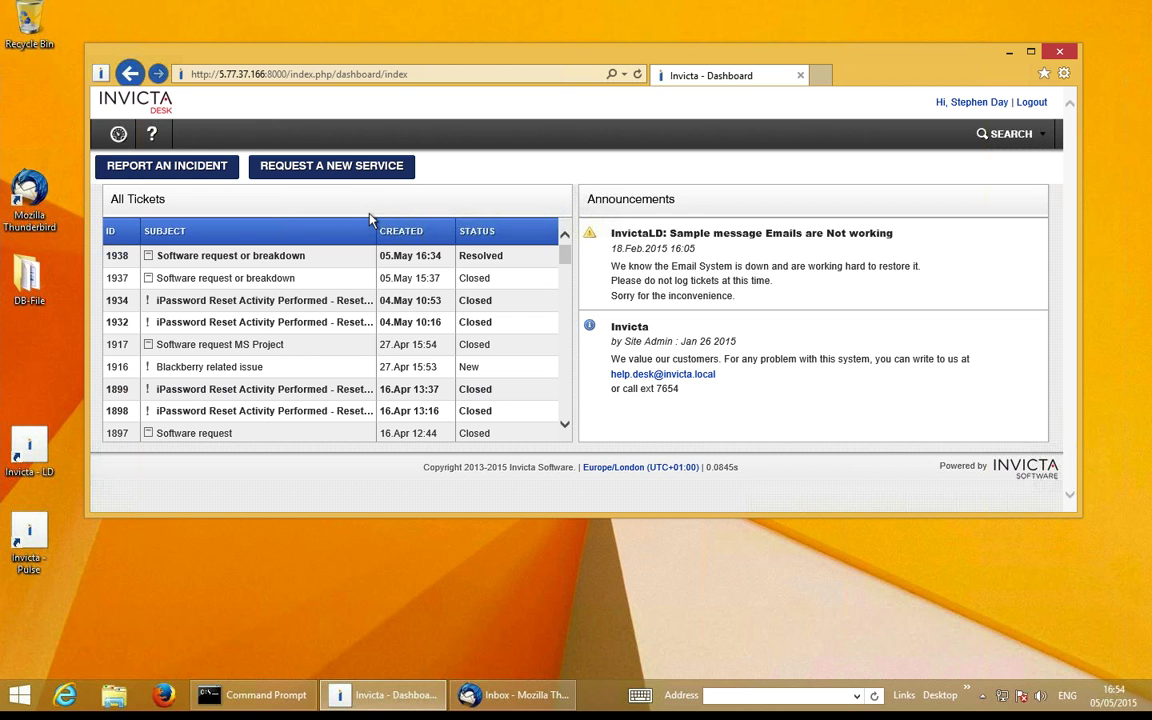
Start a new service request in the self-service portal and set its service to Software.
click(336, 173)
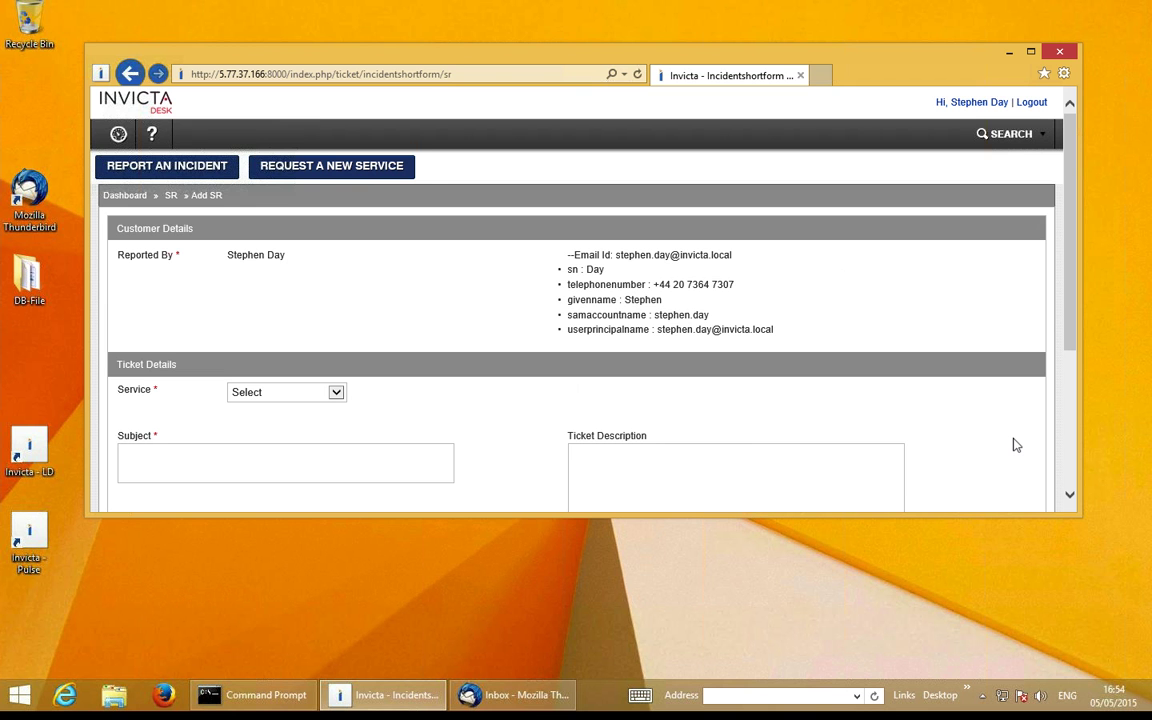
scroll(1013, 444, down, 1)
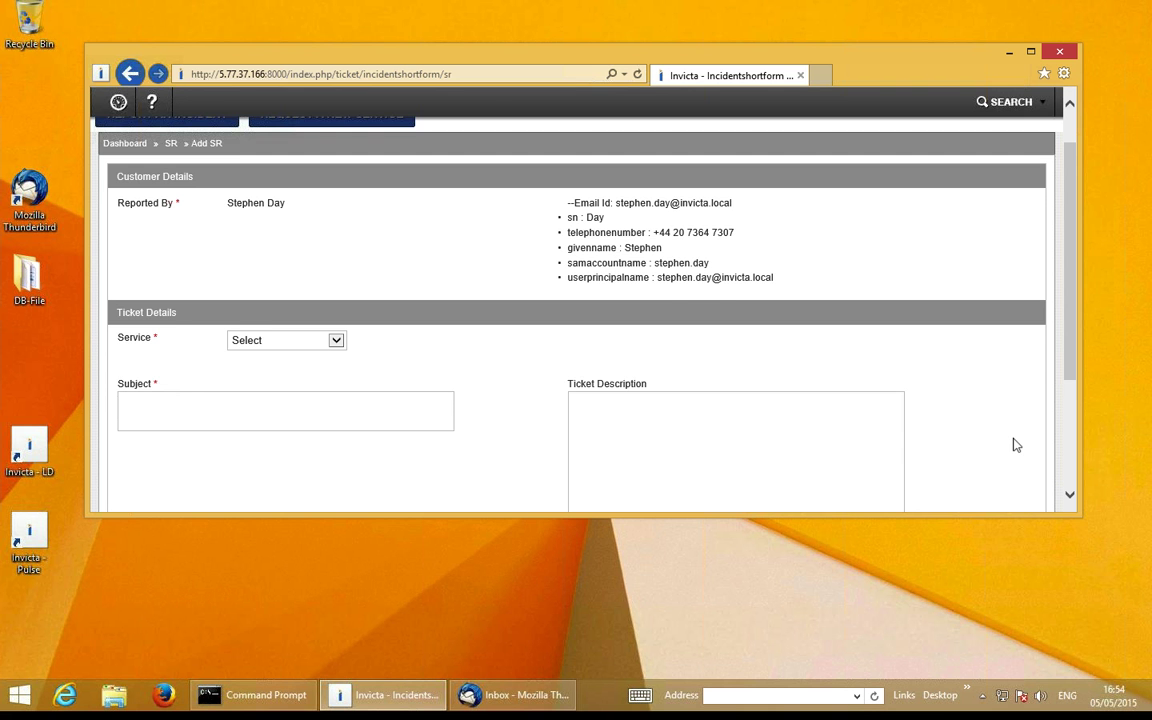
scroll(1013, 444, down, 1)
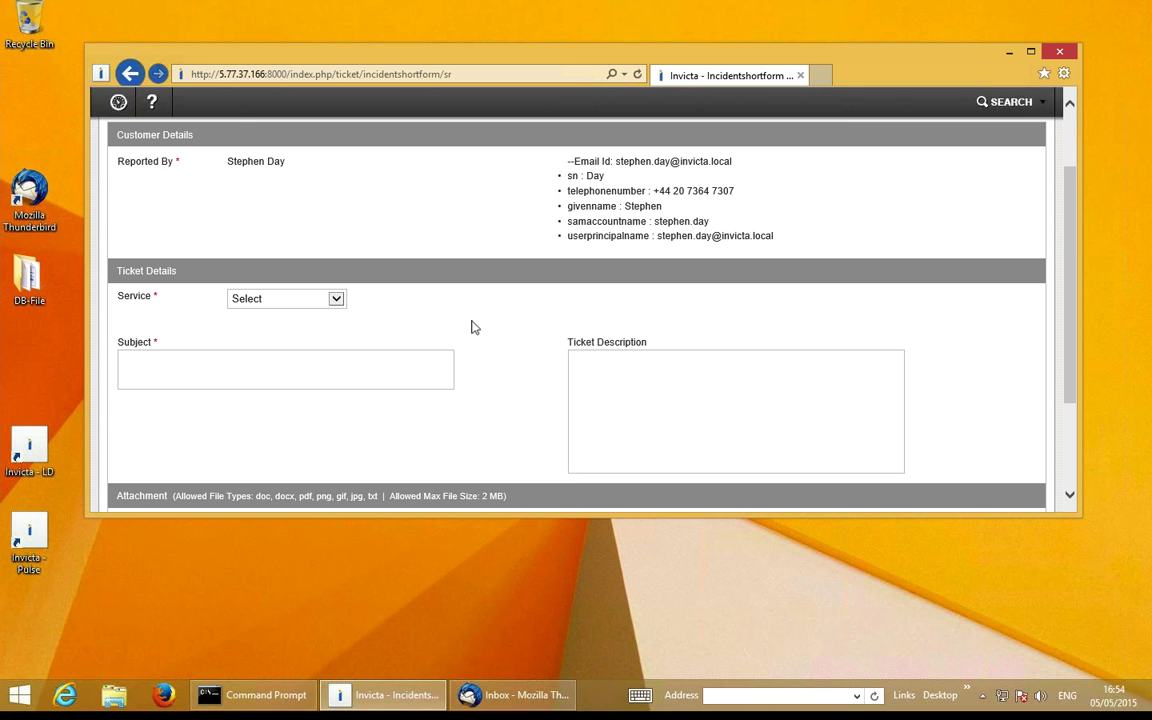
click(337, 300)
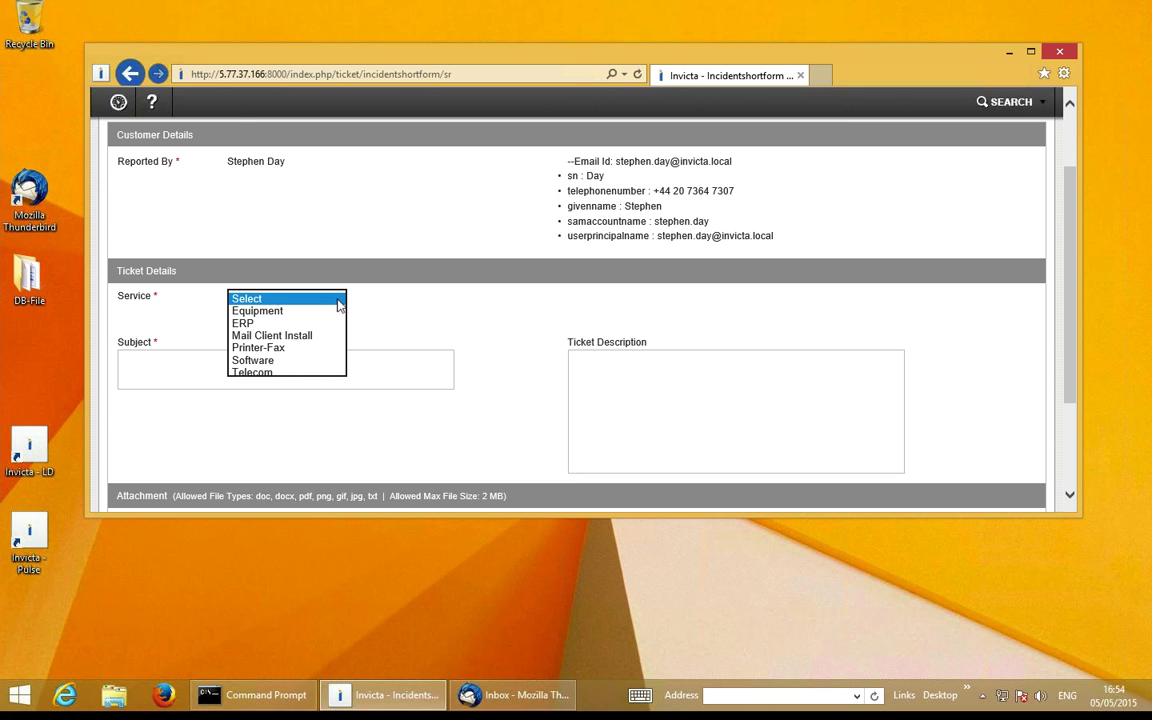
click(284, 361)
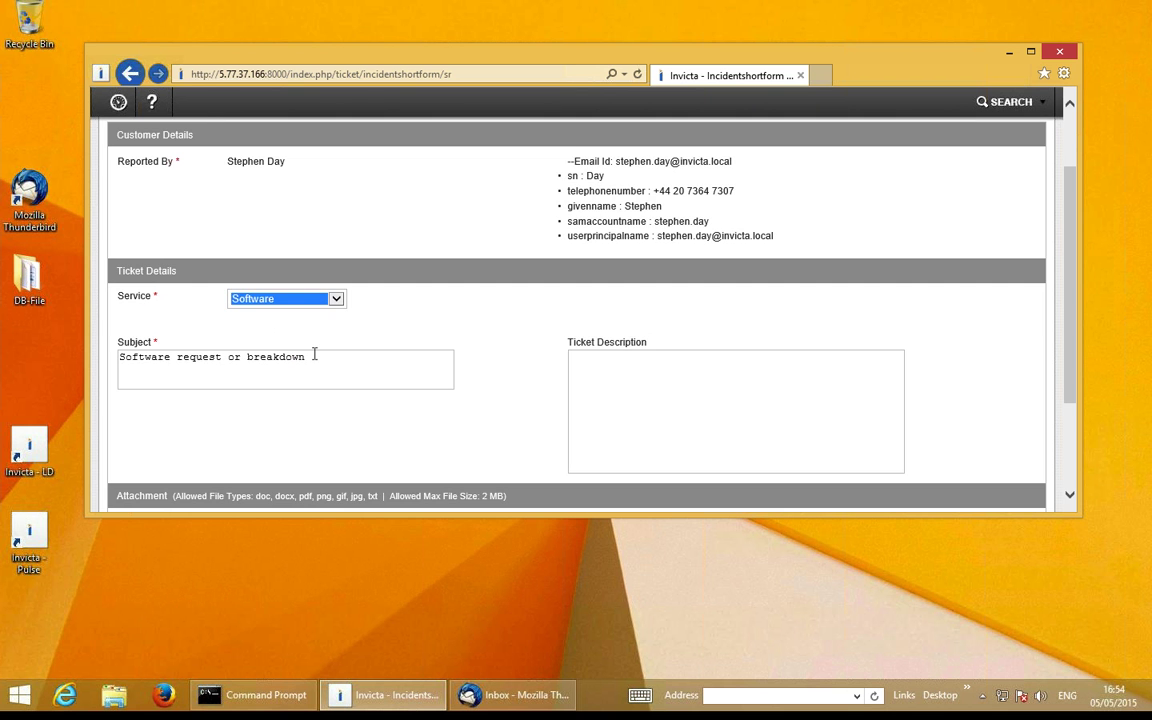
Enter "VPlayer cant seem to play clip" as the ticket description and create the service request.
click(591, 363)
text(iPl)
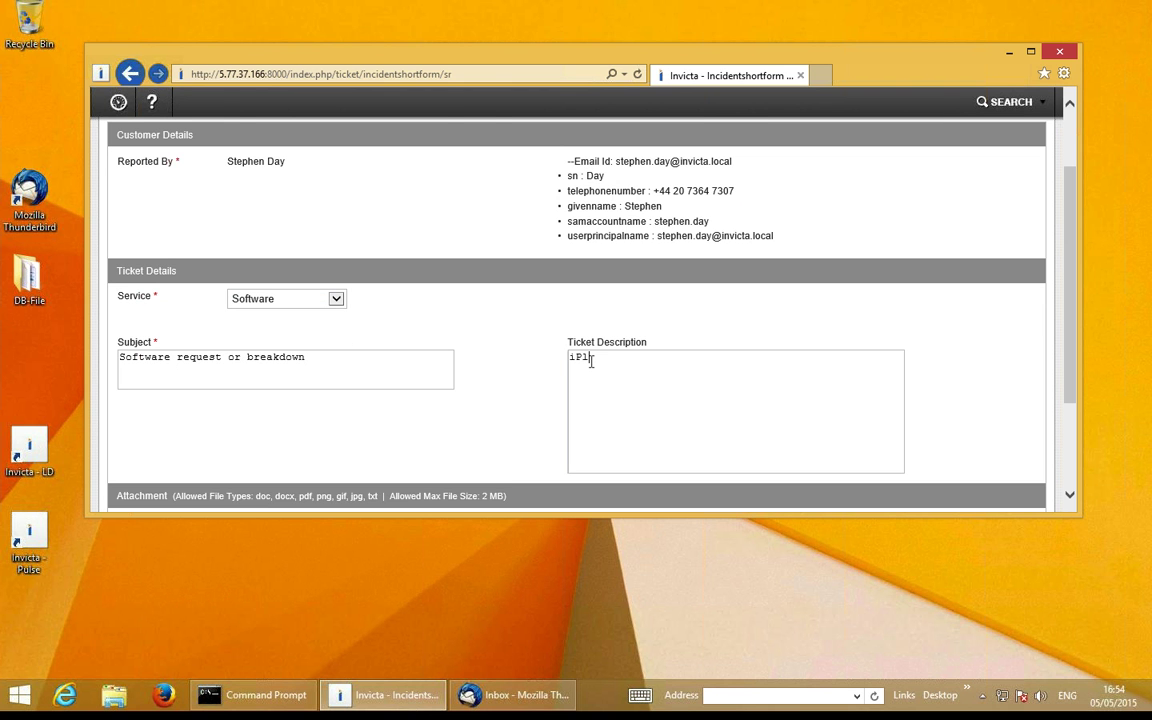
text(a)
key(BackSpace)
key(BackSpace)
key(BackSpace)
key(BackSpace)
text(VPlayer cant seem to play clip)
scroll(840, 391, down, 3)
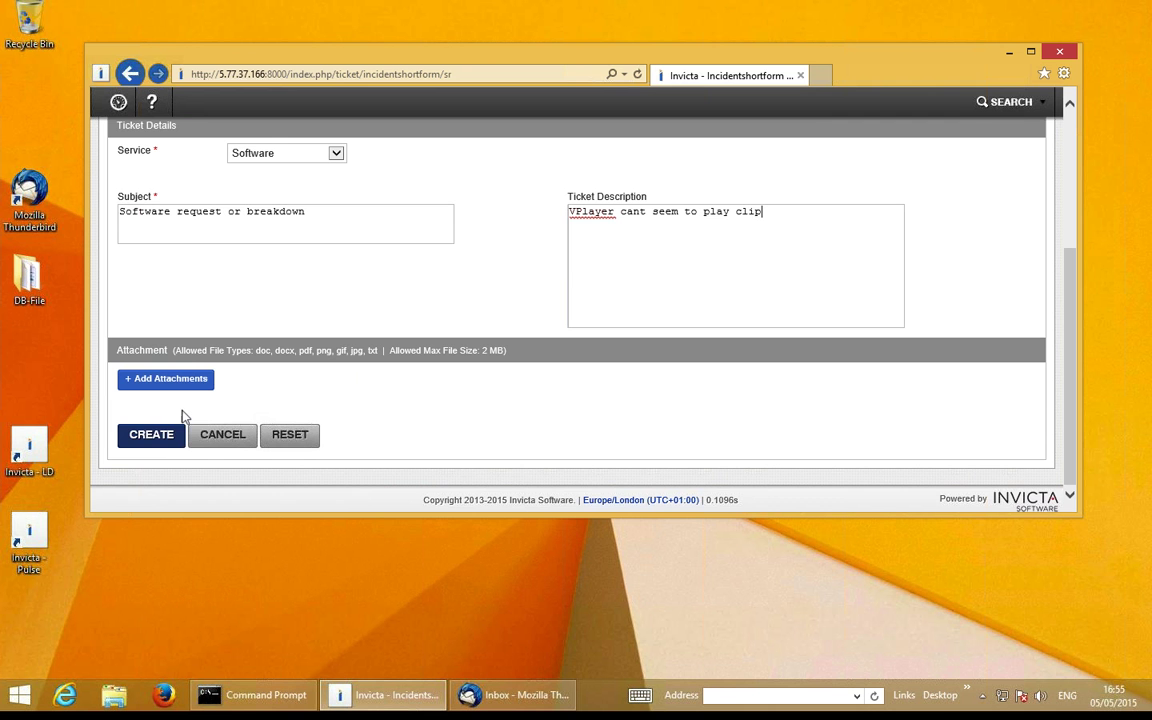
click(151, 443)
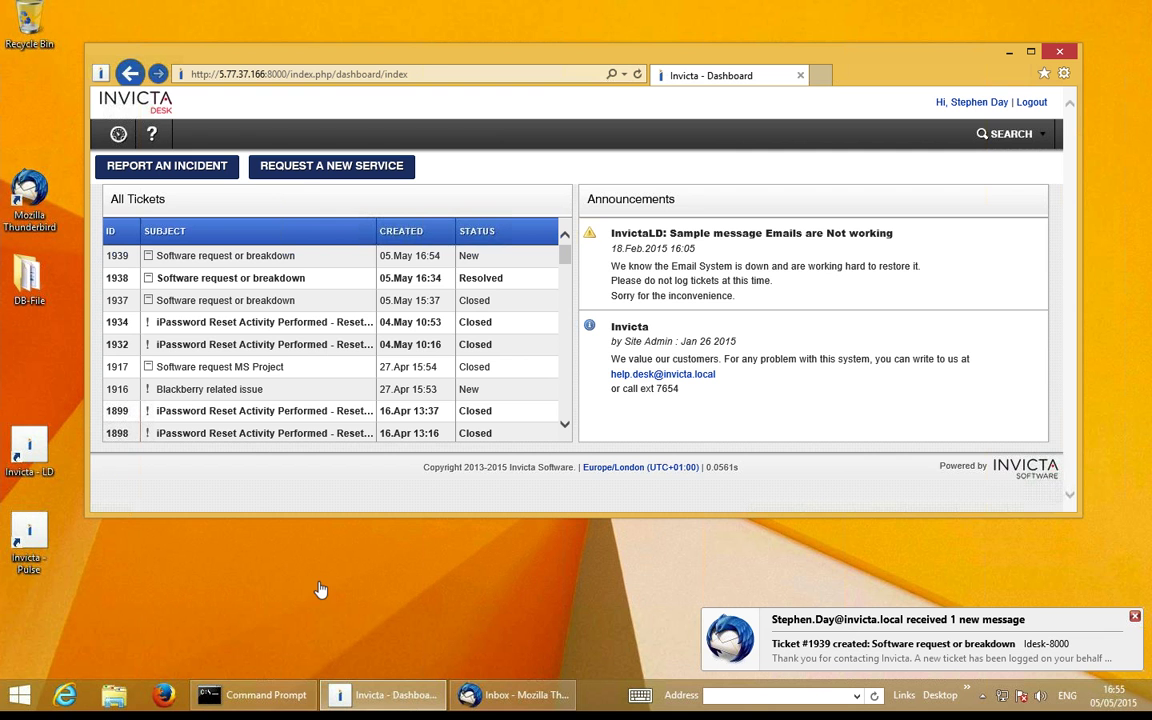
Switch to the Thunderbird inbox and read through the confirmation e-mail for the newly created ticket.
click(507, 698)
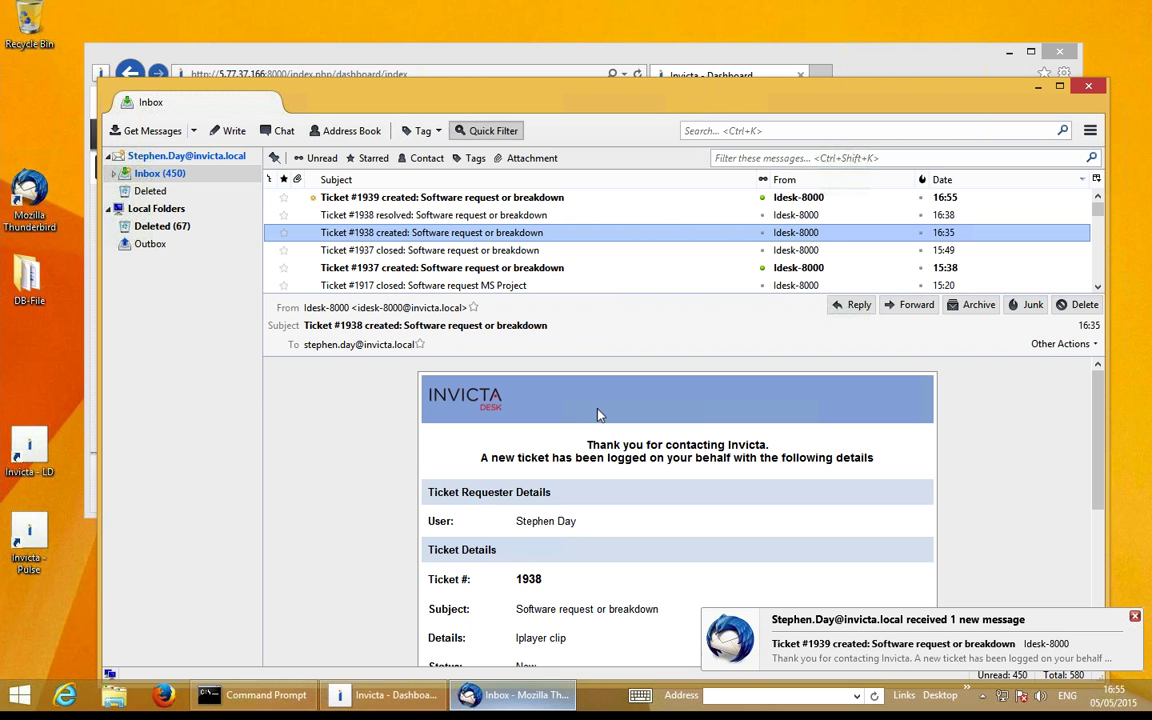
click(545, 198)
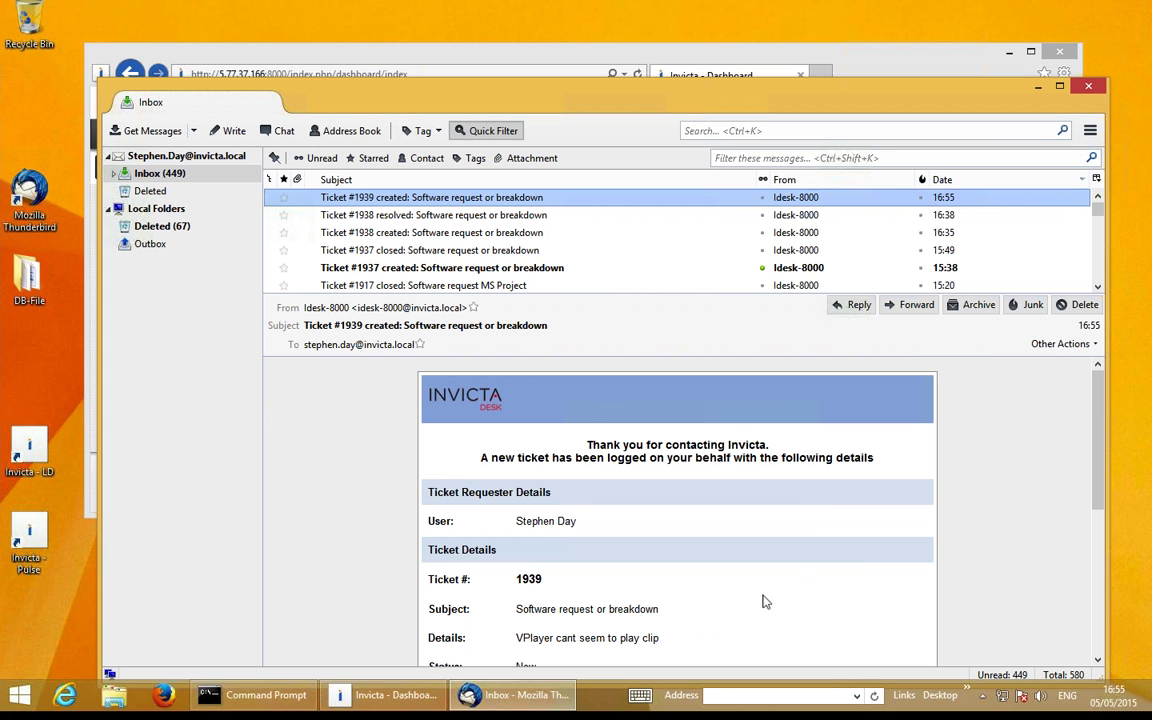
scroll(707, 589, down, 2)
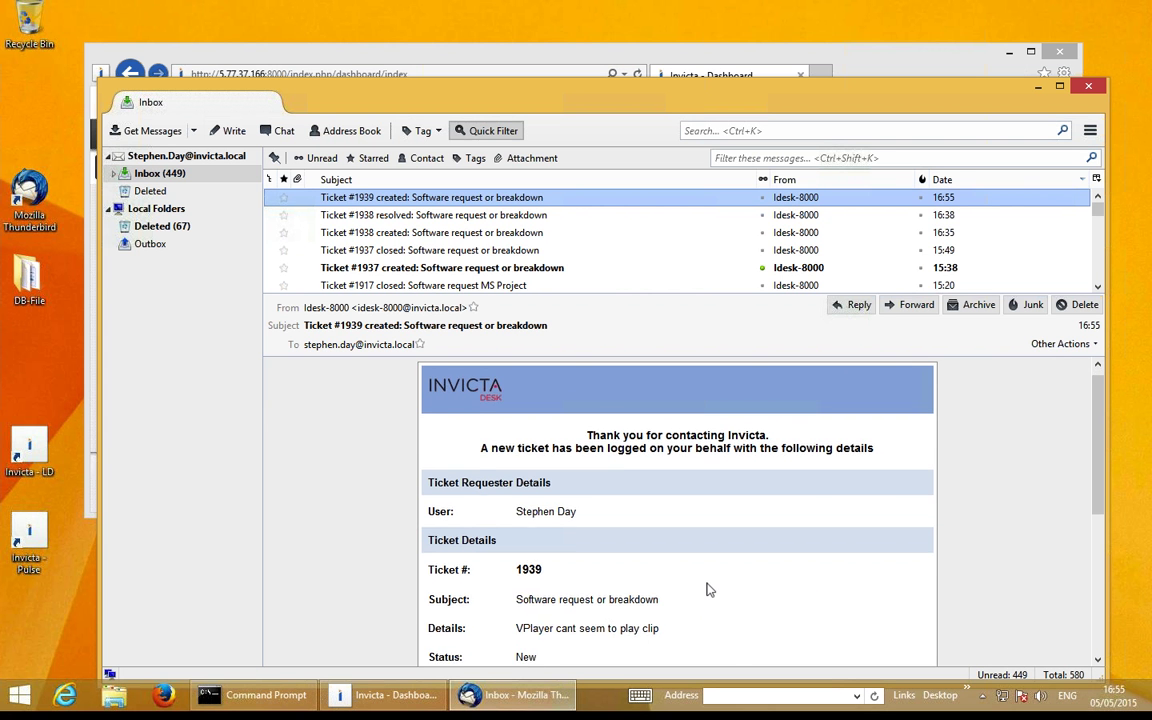
scroll(707, 589, down, 2)
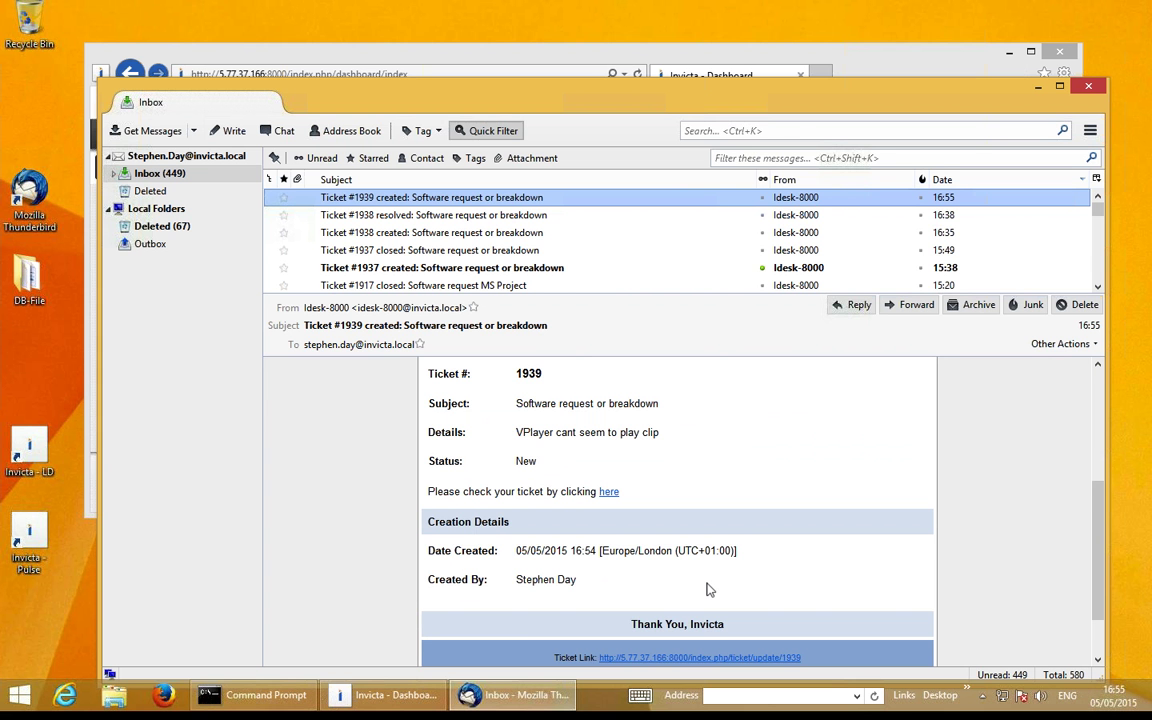
scroll(707, 589, down, 1)
scroll(707, 587, up, 5)
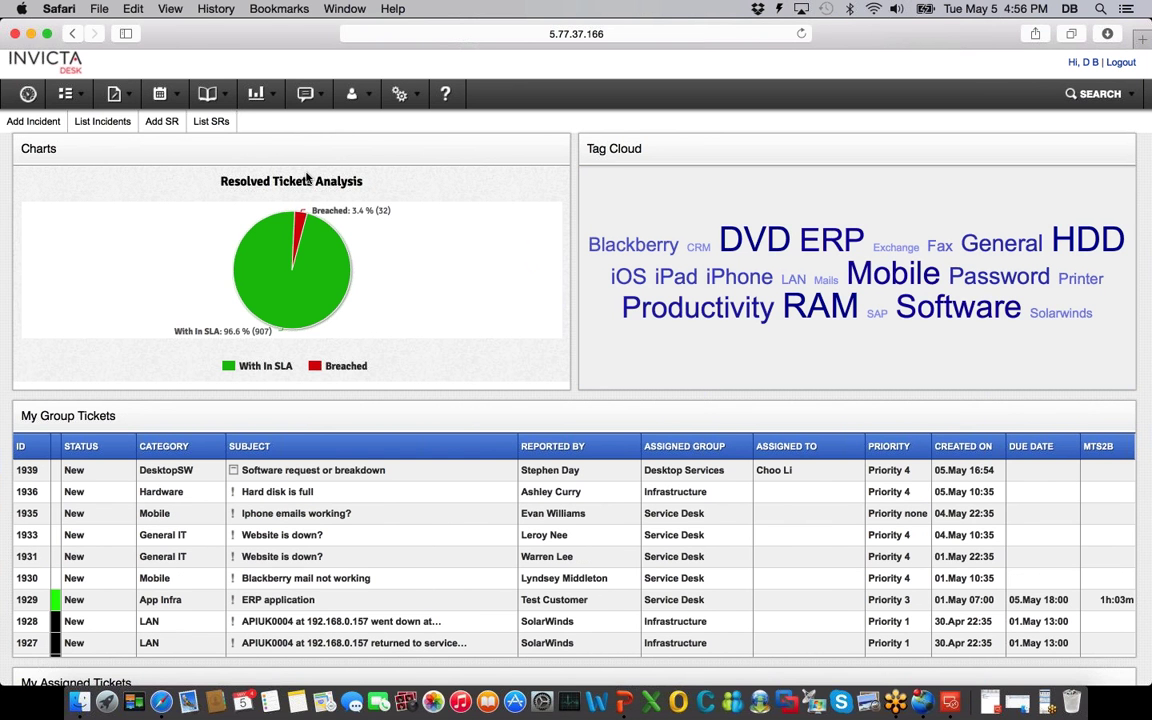
click(276, 94)
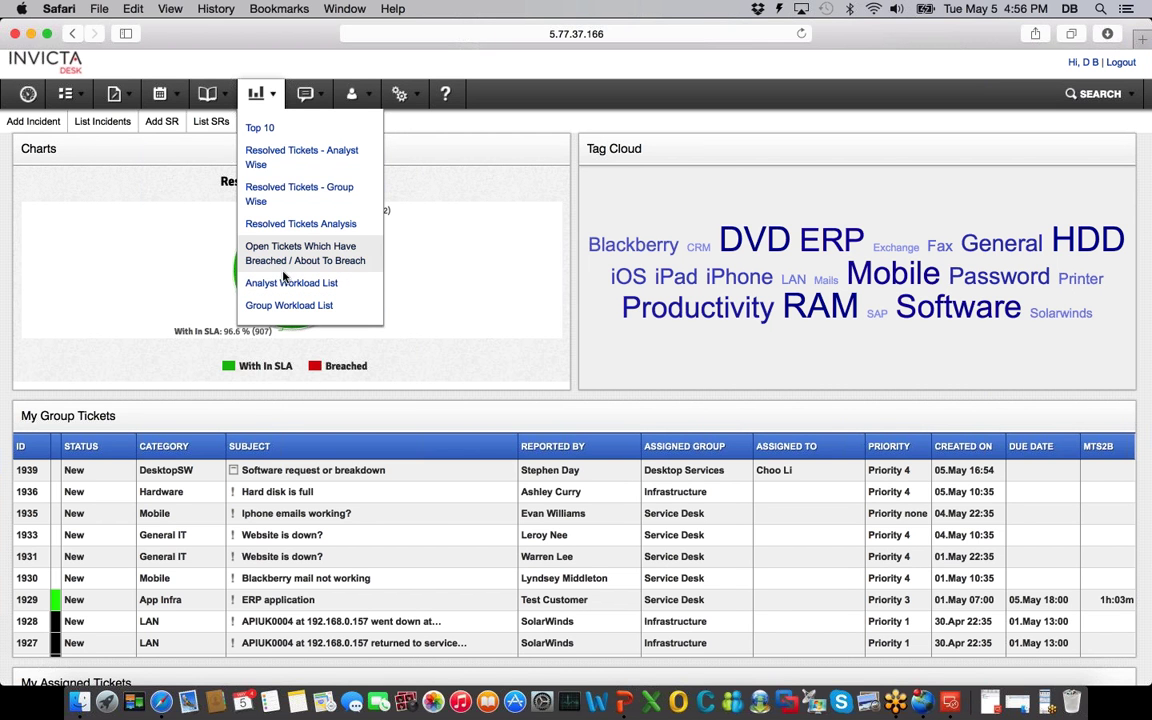
click(548, 361)
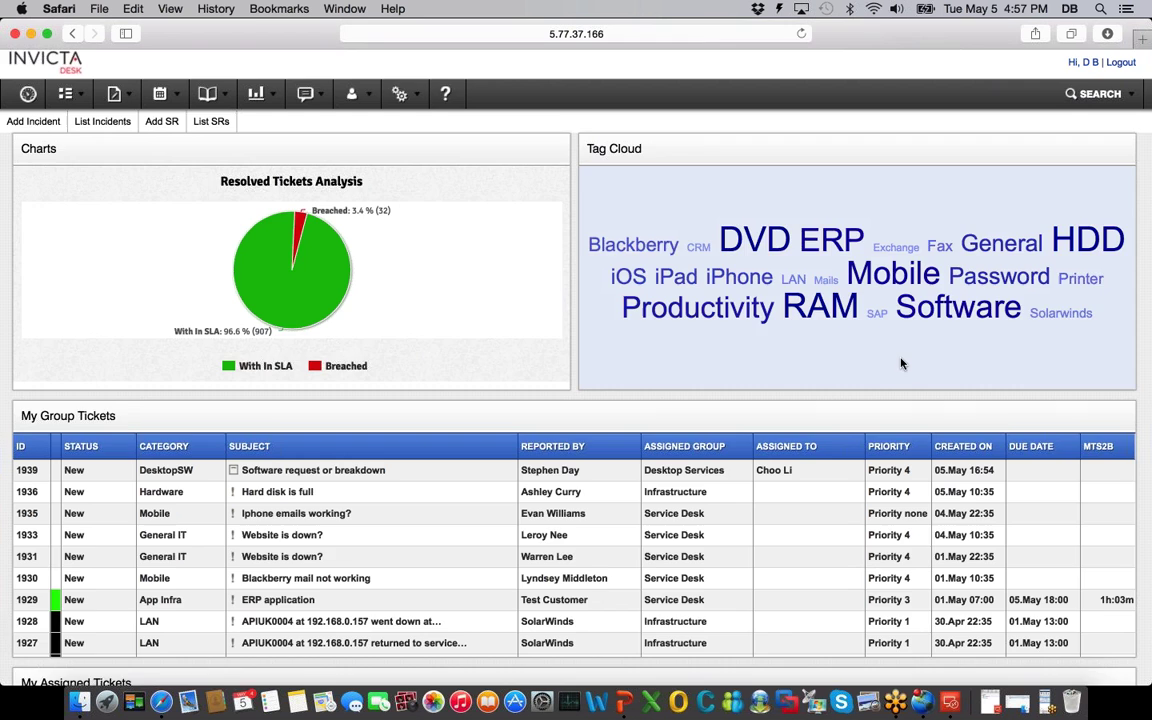
Open the new "Software request or breakdown" ticket from My Group Tickets and set its Asset Master to WIN81.
scroll(903, 363, down, 3)
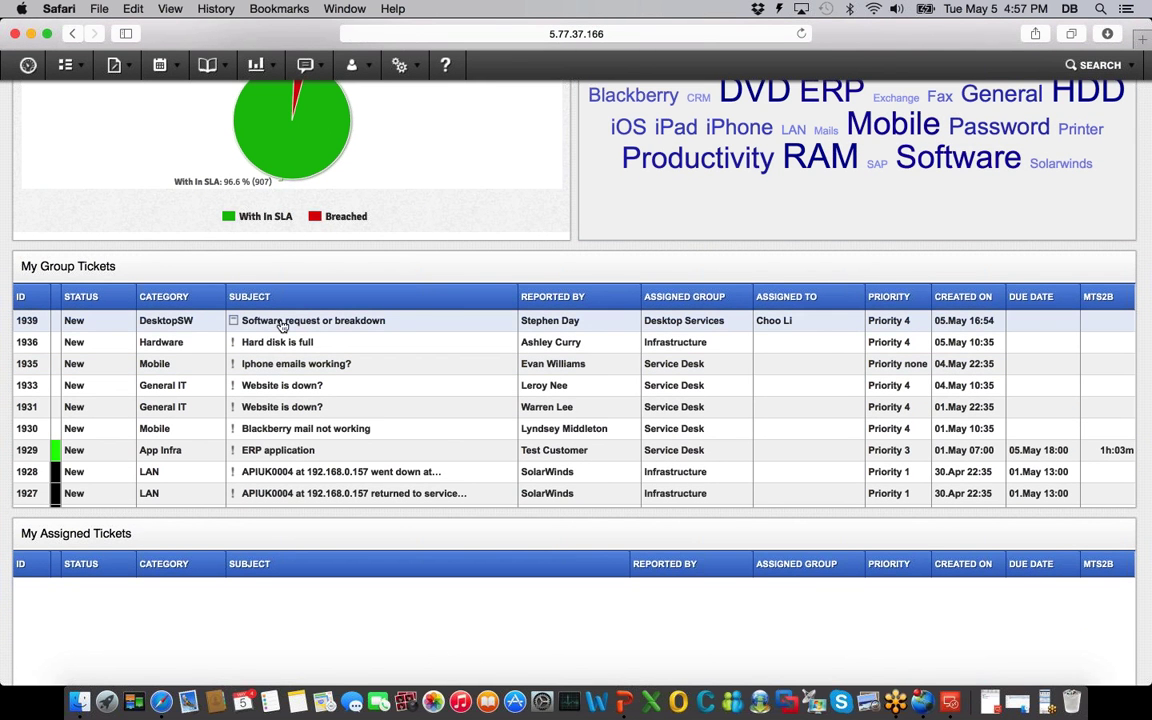
click(560, 321)
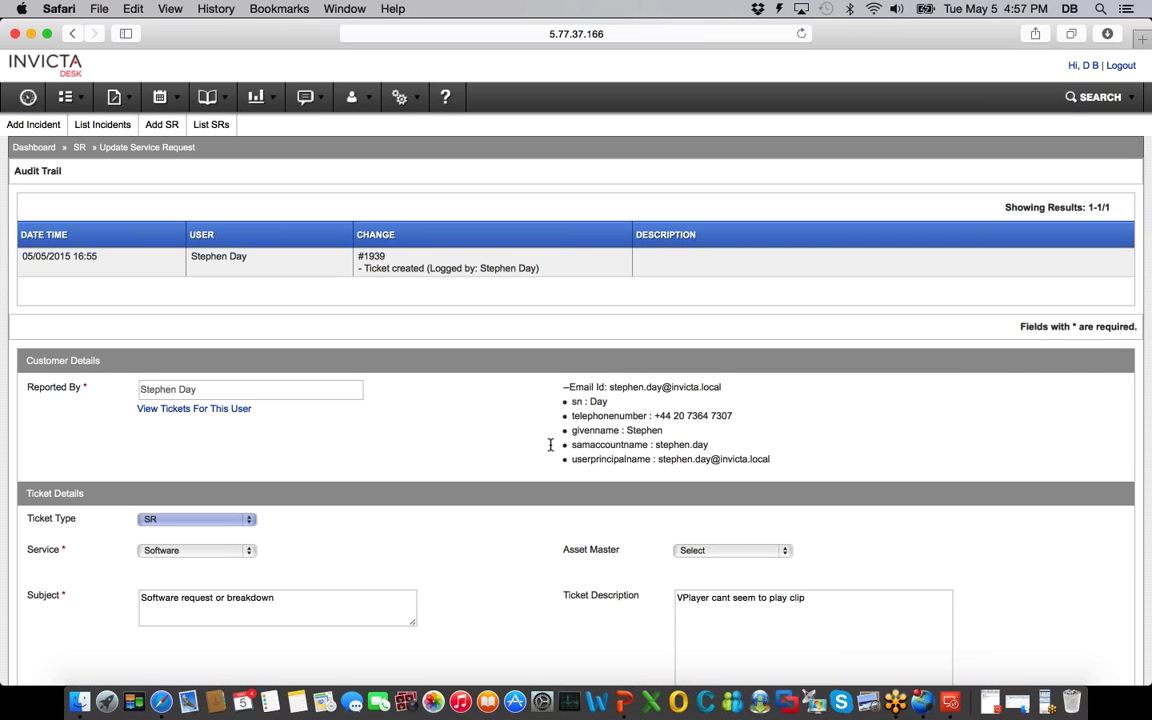
scroll(977, 489, down, 5)
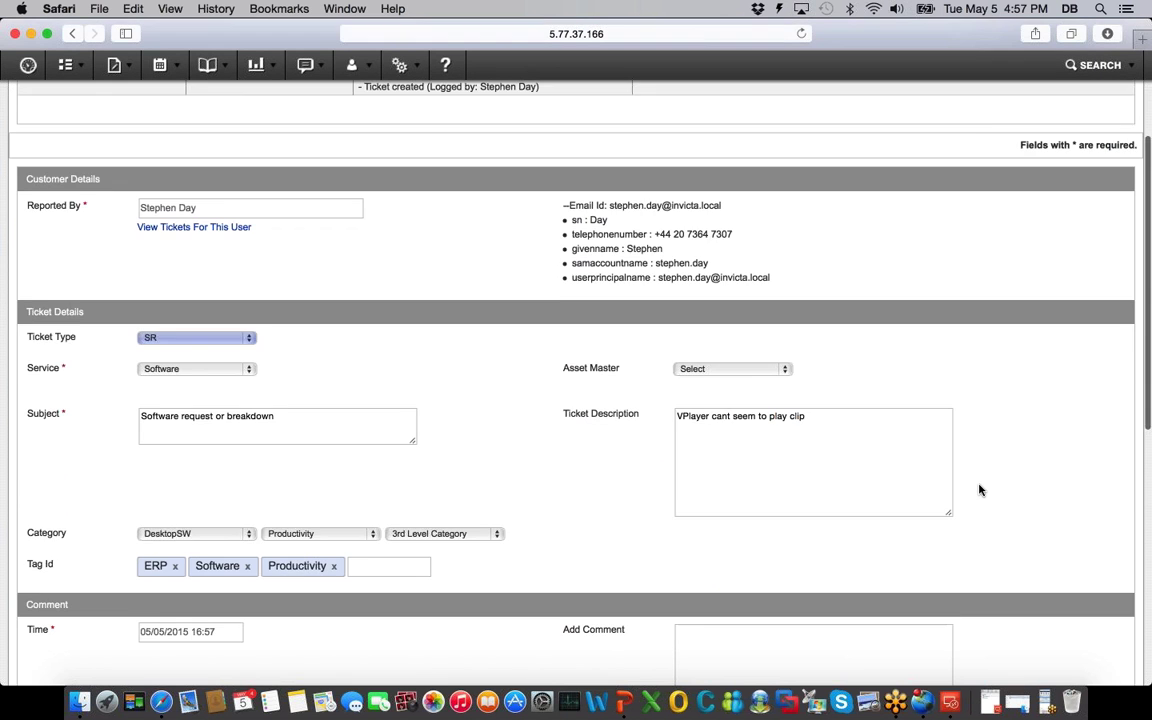
scroll(979, 489, down, 2)
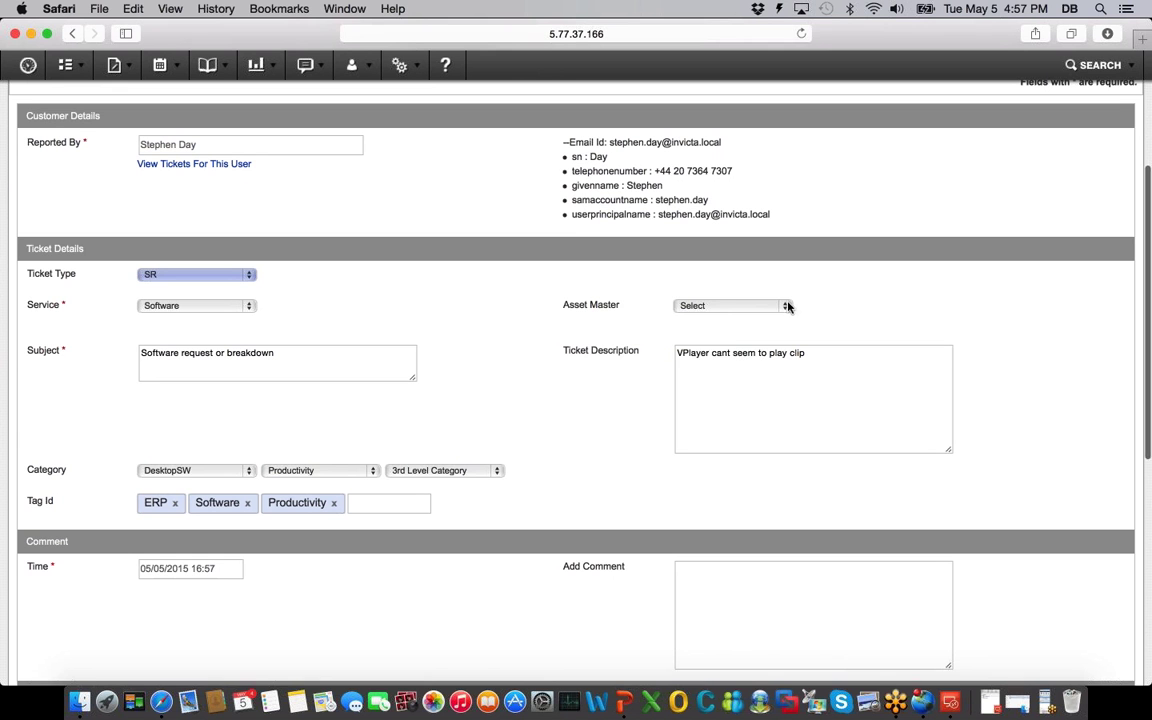
click(787, 306)
click(748, 324)
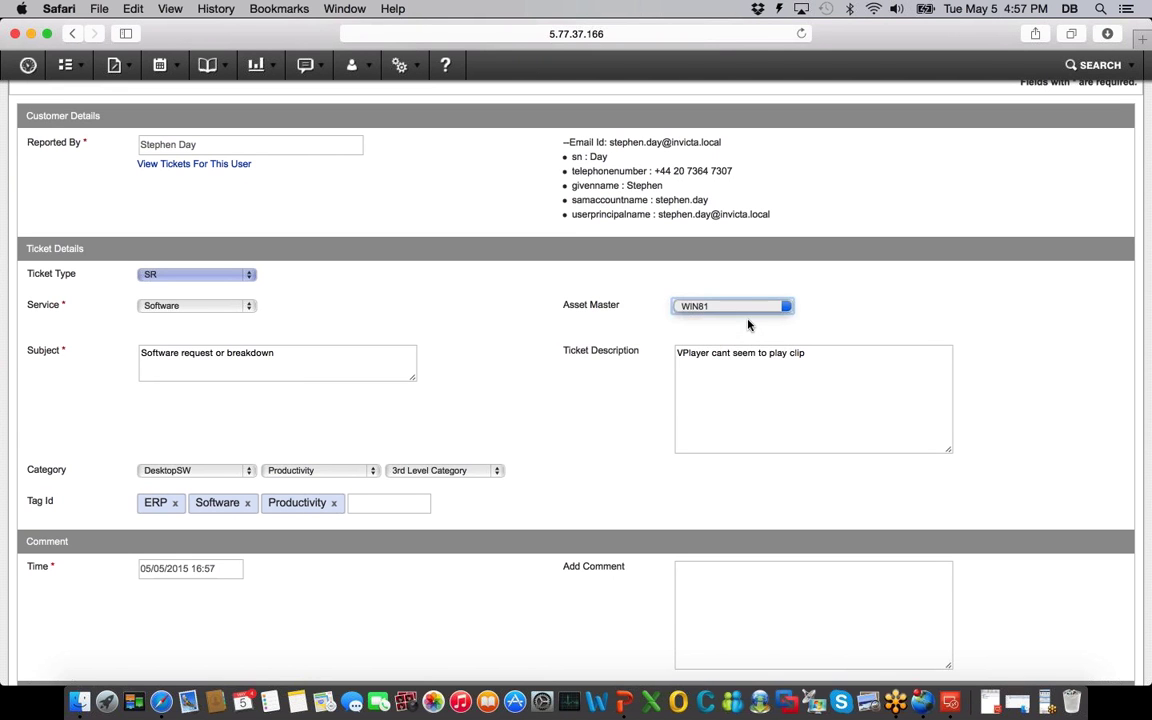
Review the ticket's customer and asset details, and examine the processor and installed software in WIN81's inventory.
scroll(1011, 386, up, 2)
scroll(1011, 386, up, 3)
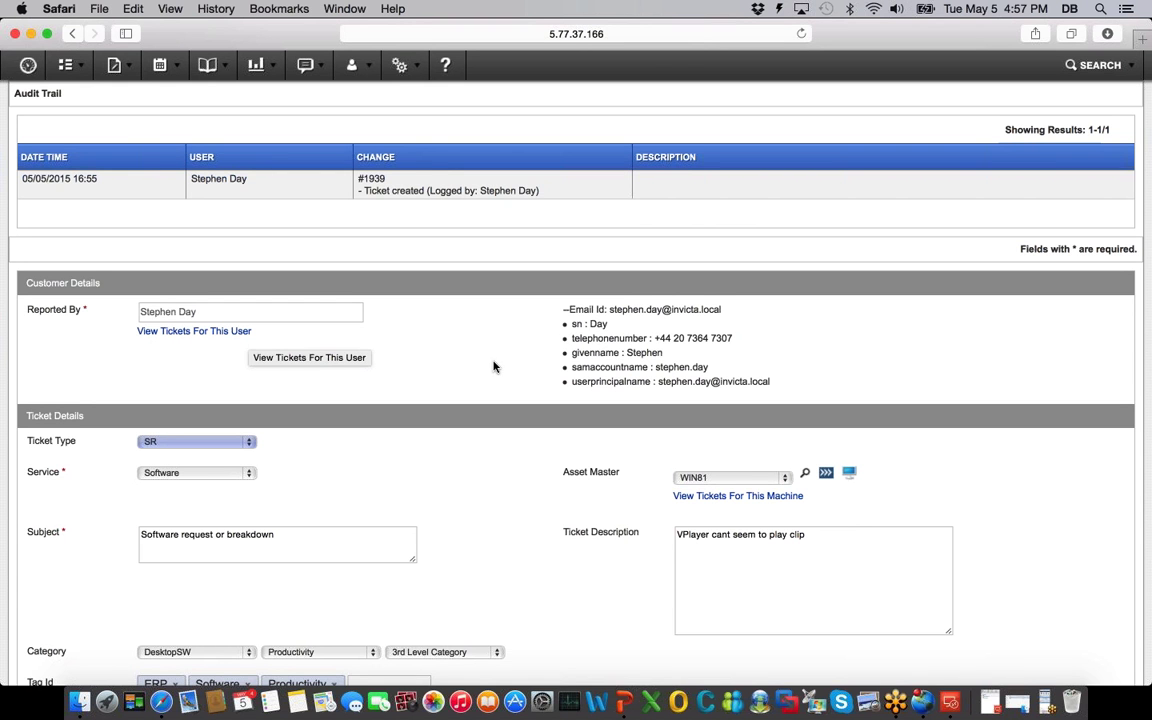
scroll(505, 368, down, 3)
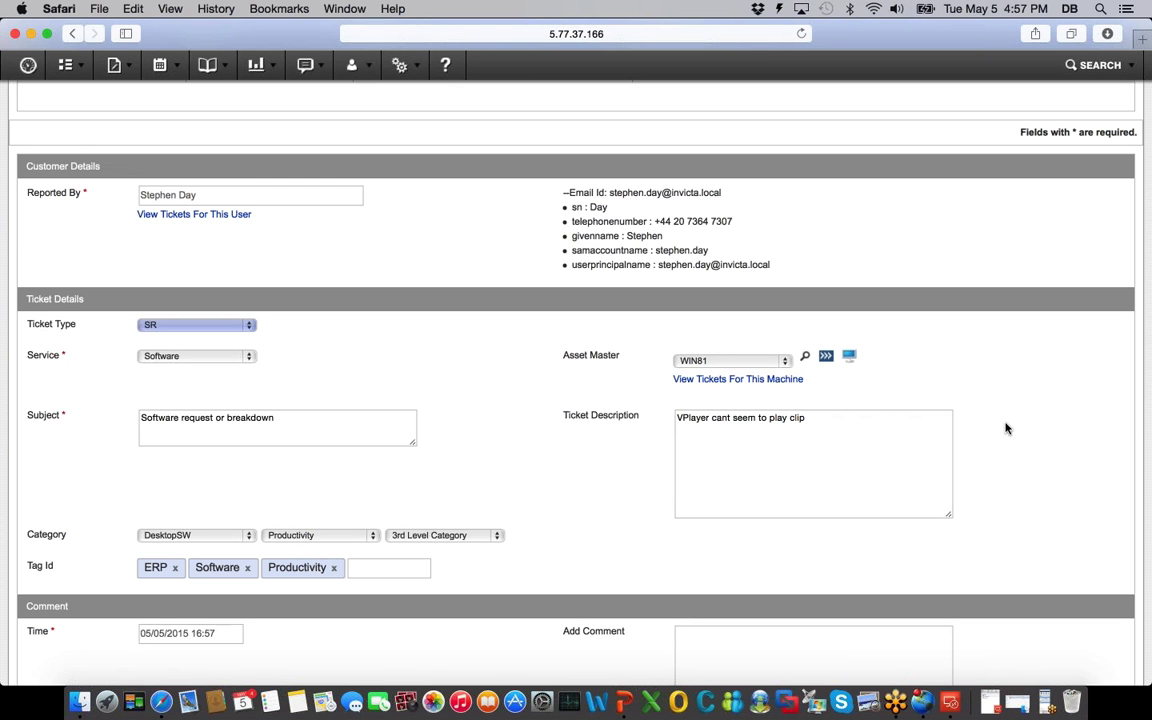
scroll(1010, 434, down, 1)
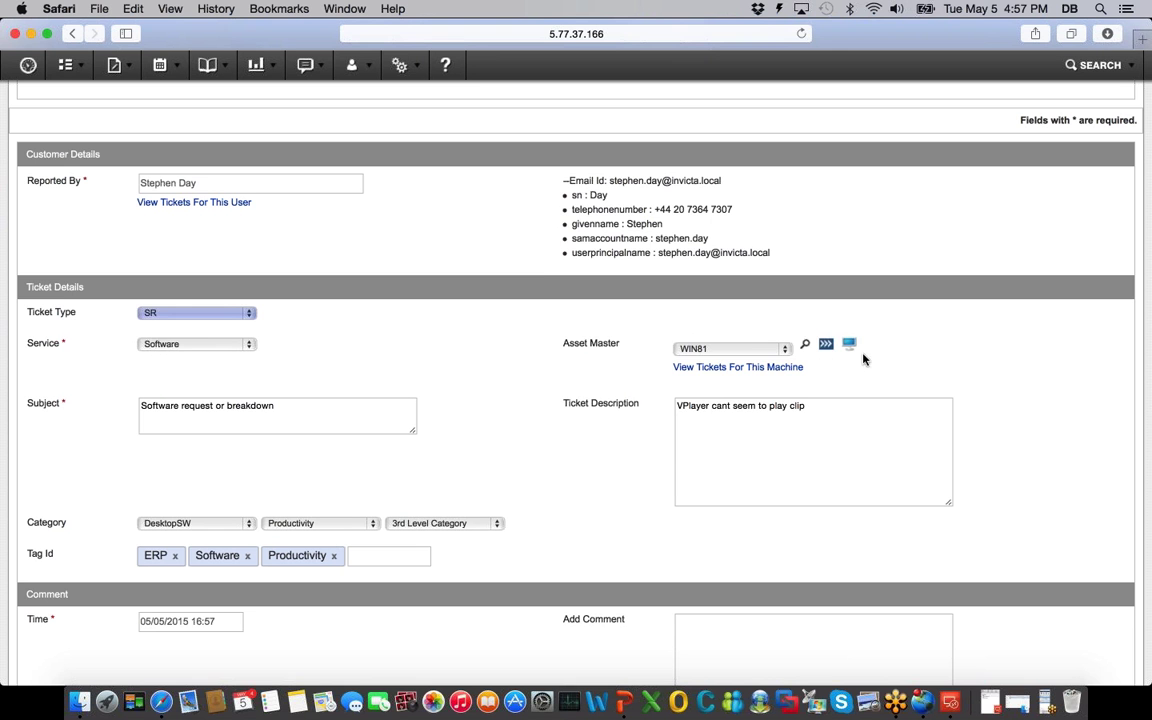
click(849, 344)
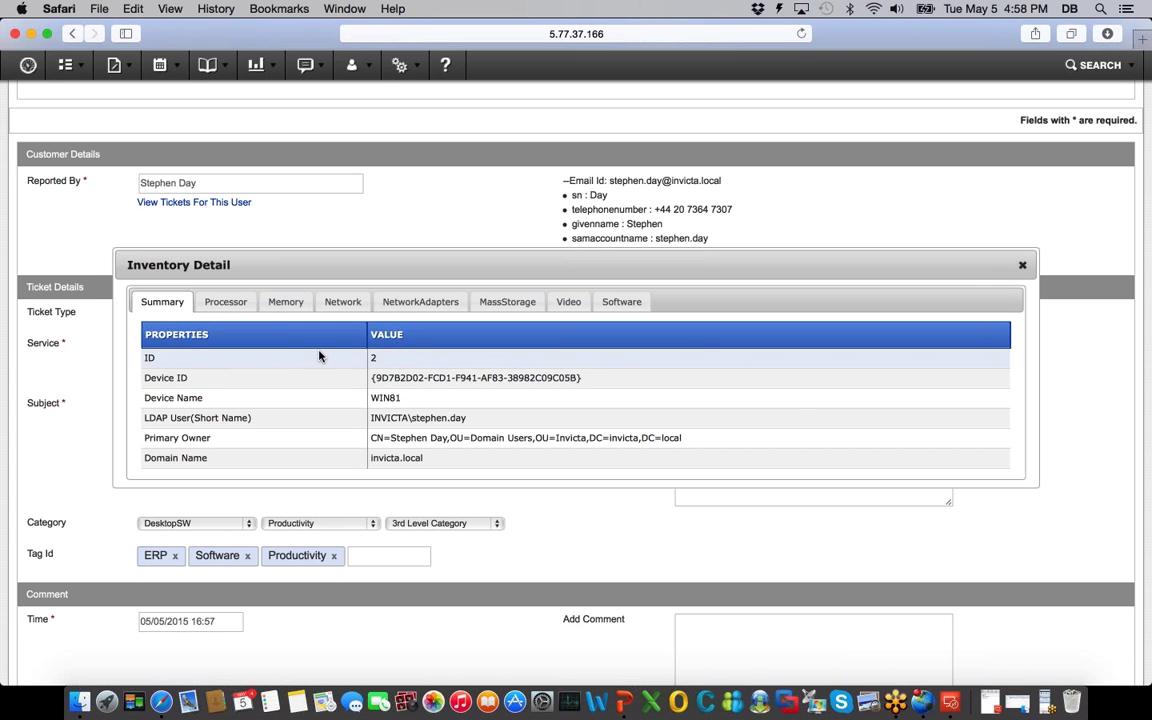
click(228, 302)
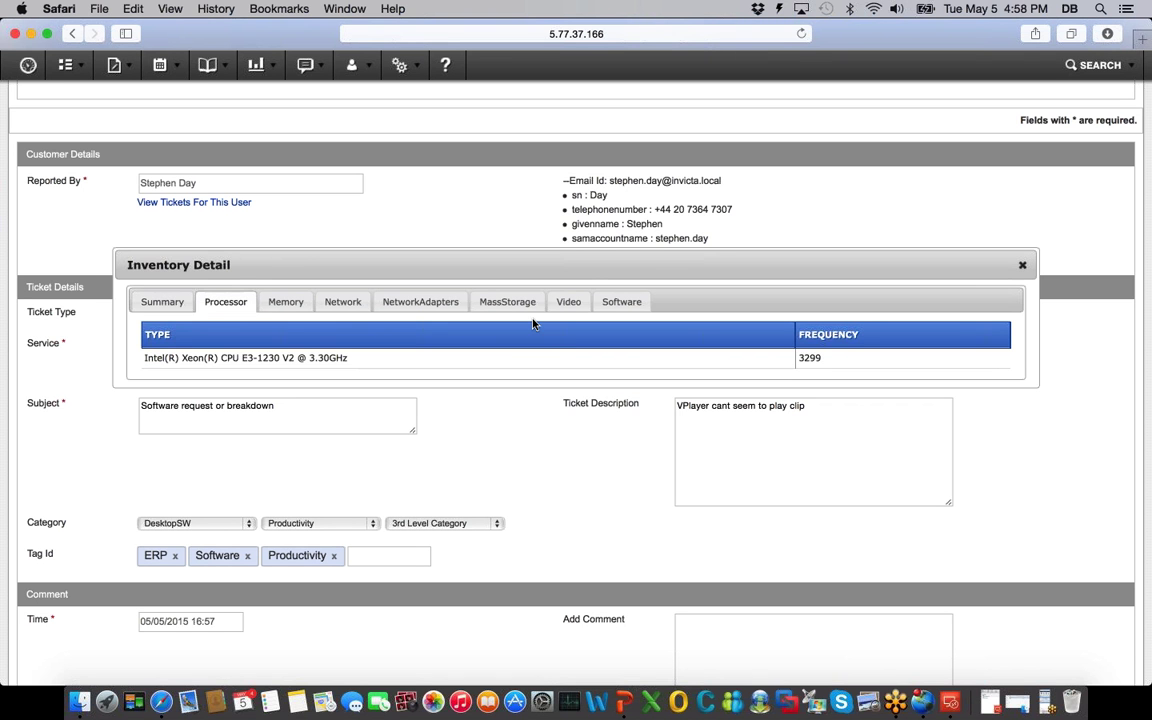
click(621, 301)
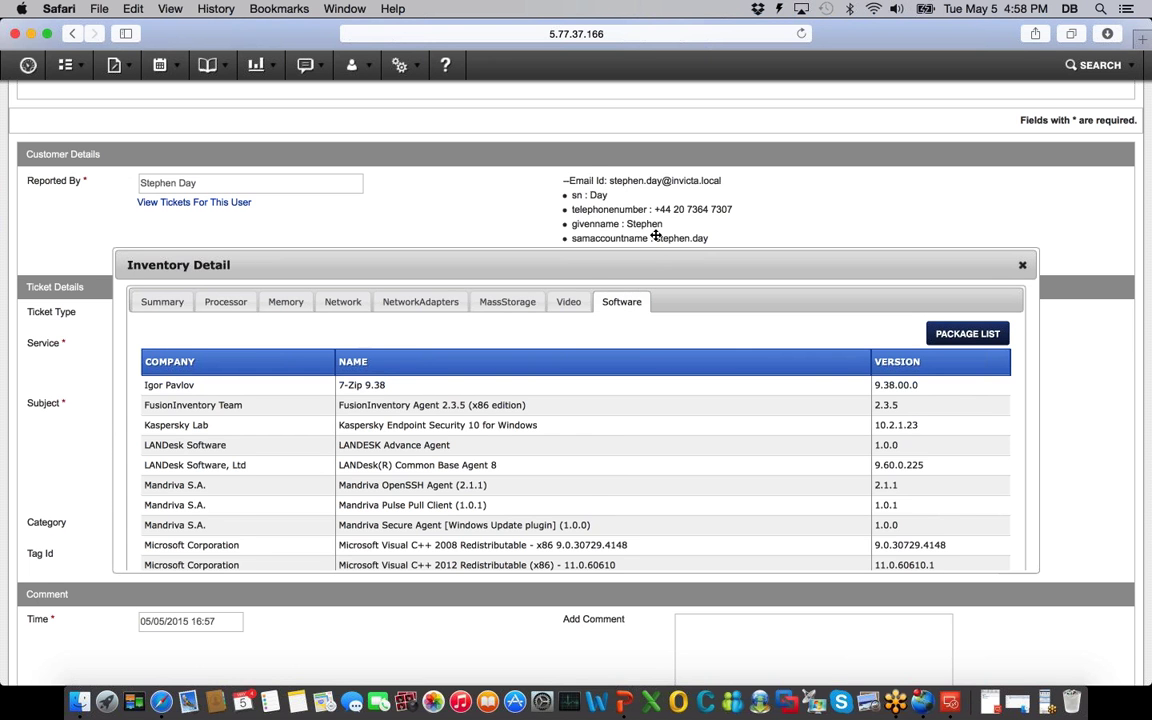
drag(655, 235, 656, 226)
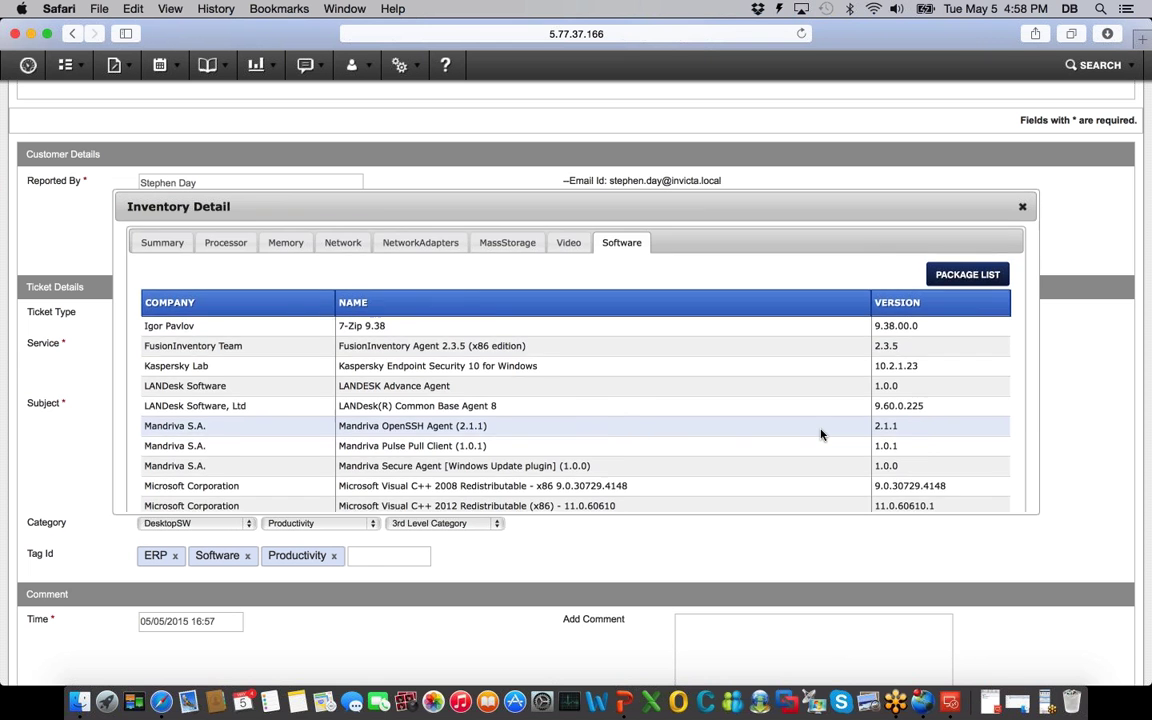
scroll(821, 434, down, 5)
scroll(821, 434, up, 3)
scroll(821, 434, up, 4)
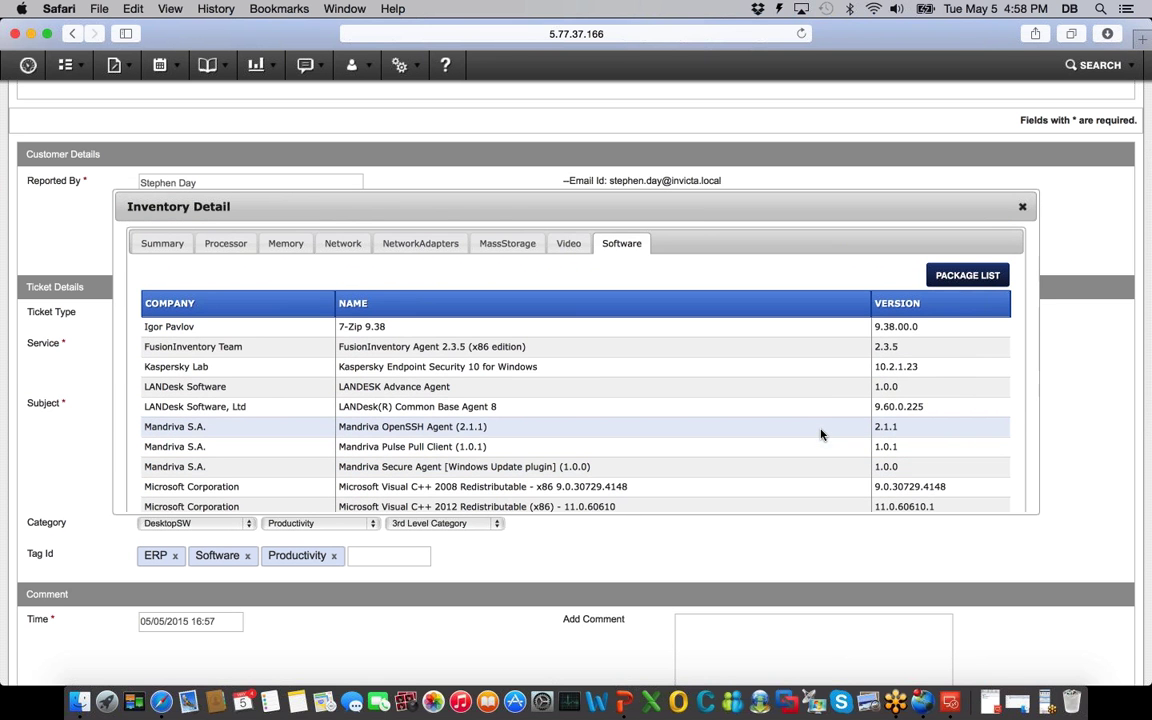
Open the package list from WIN81's software inventory and deploy VLC Media Player x86 using Standard push distribution.
click(970, 278)
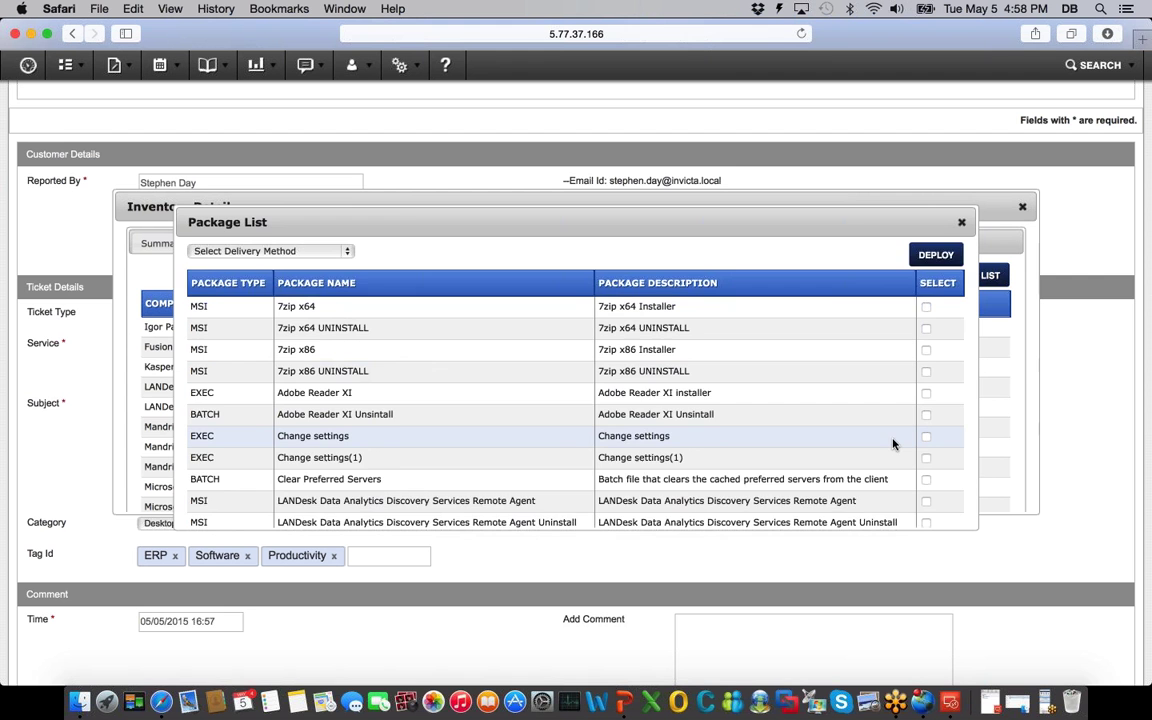
scroll(893, 438, down, 3)
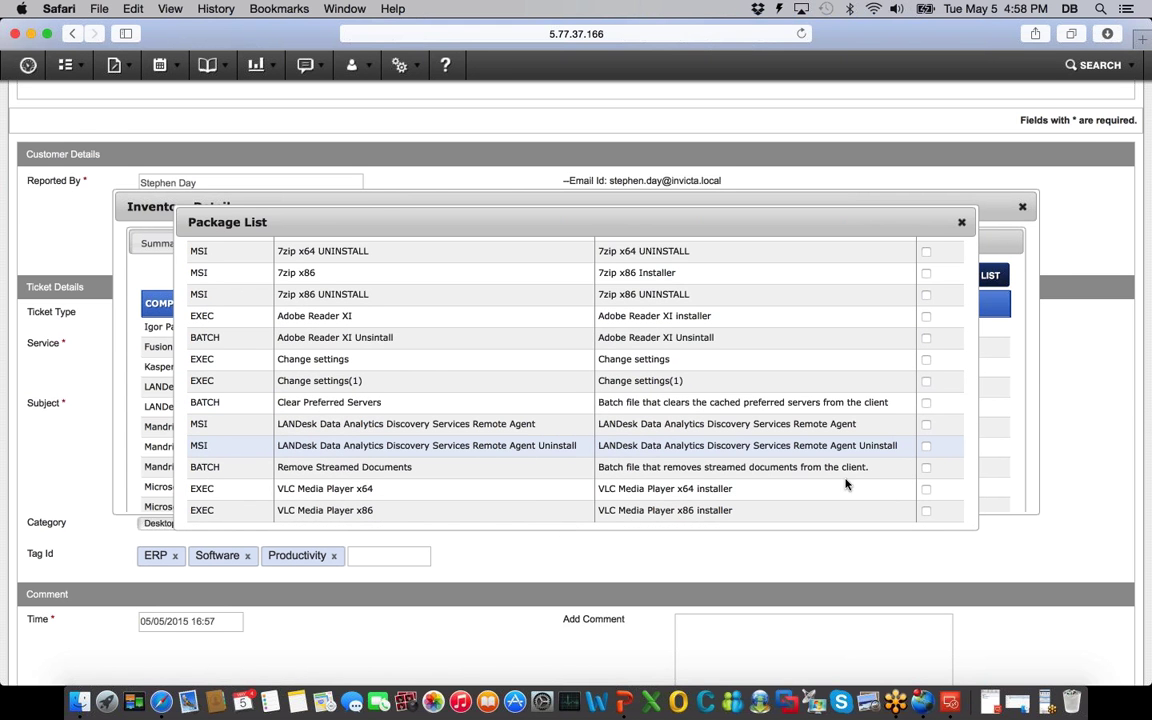
click(926, 512)
scroll(807, 373, up, 5)
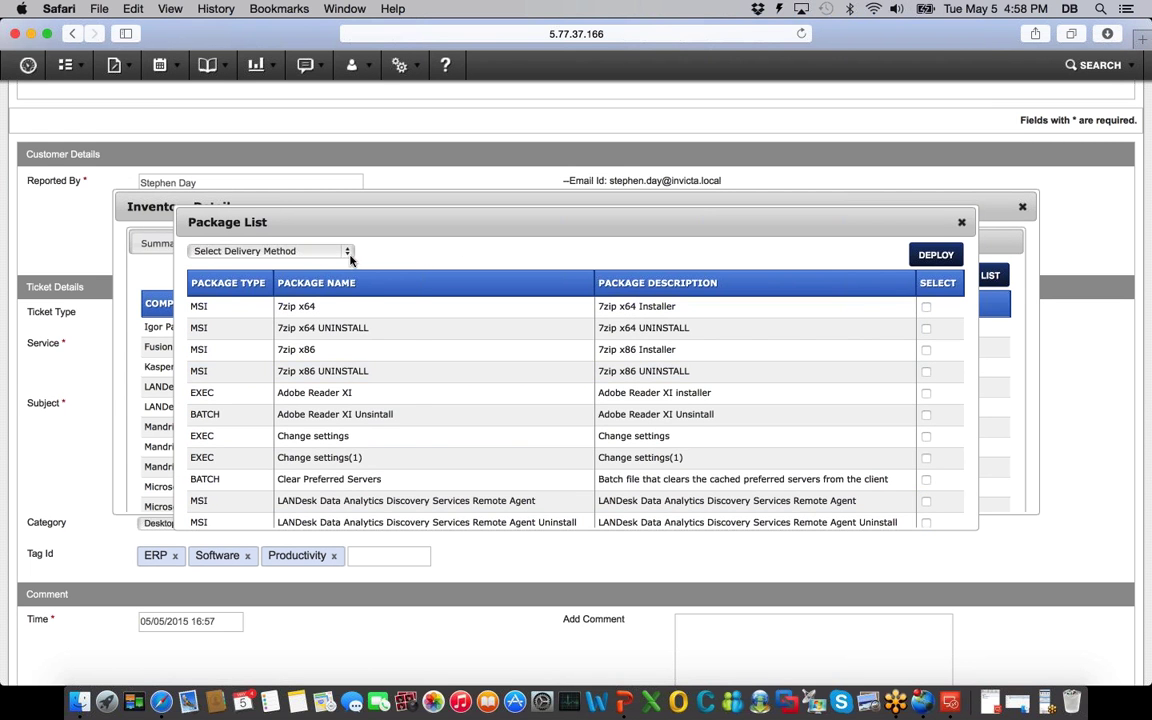
click(318, 251)
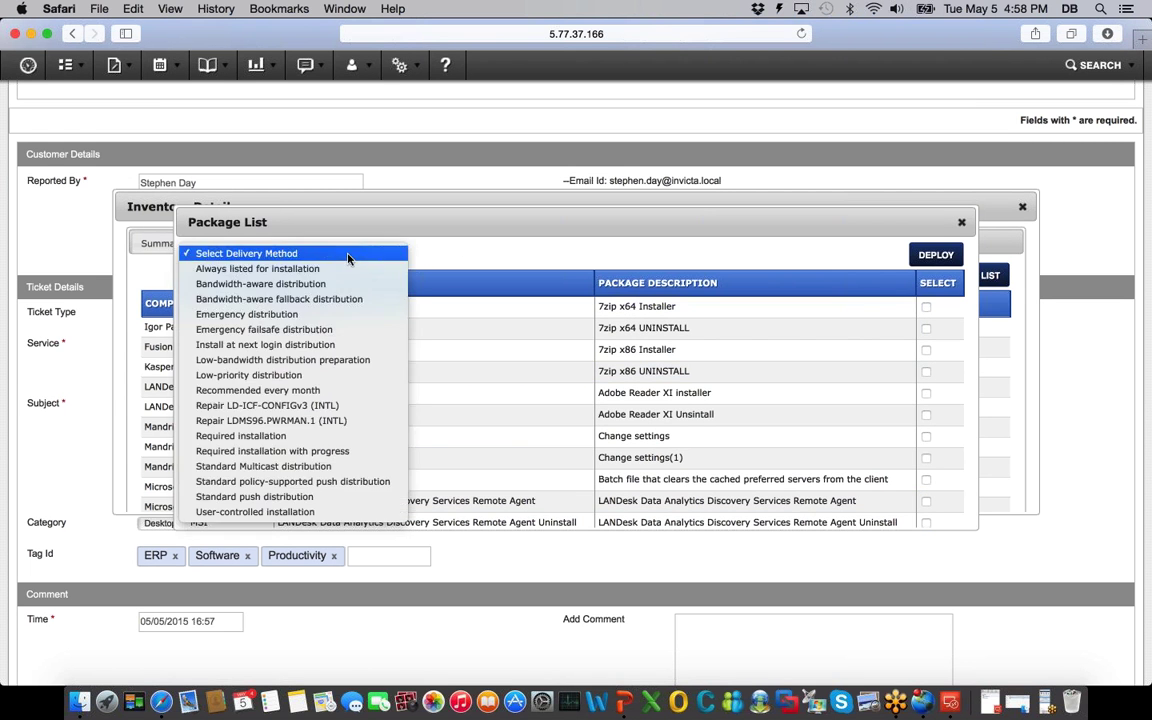
click(294, 497)
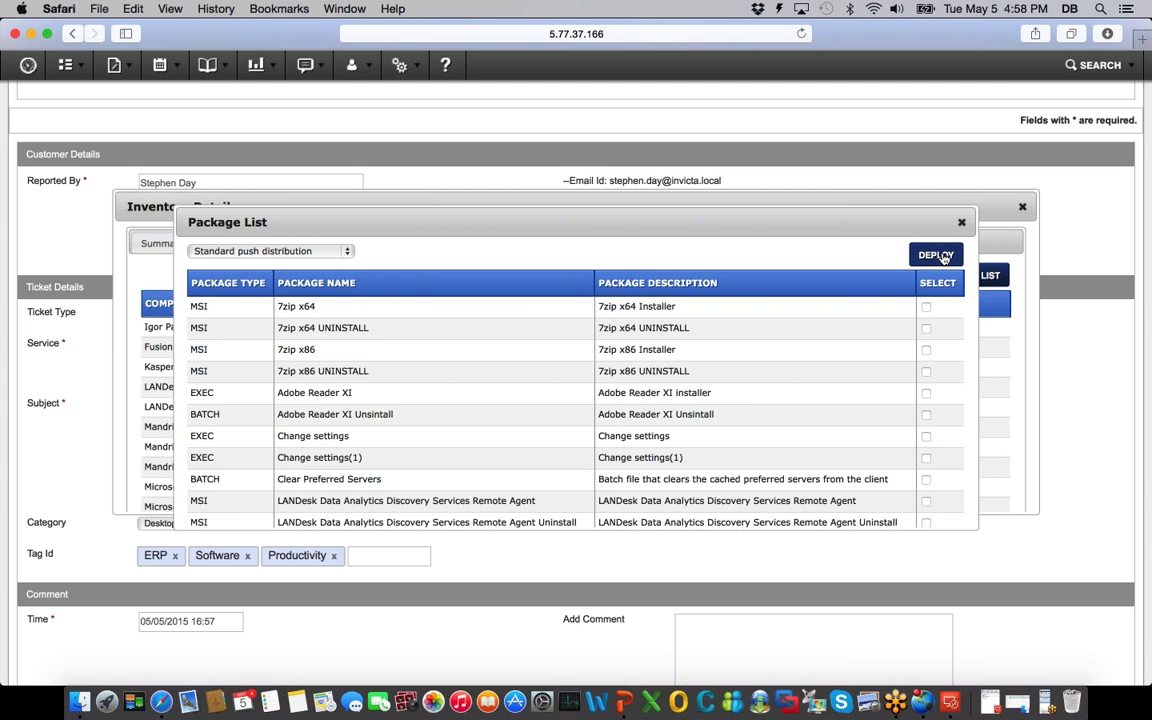
click(941, 256)
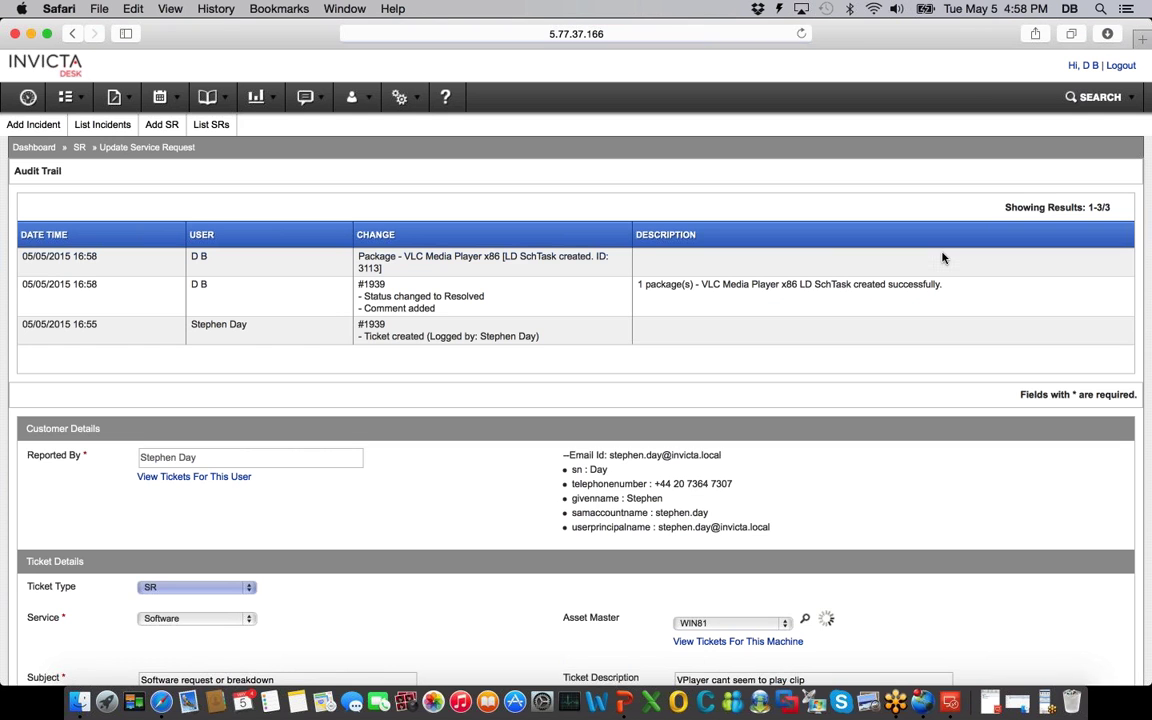
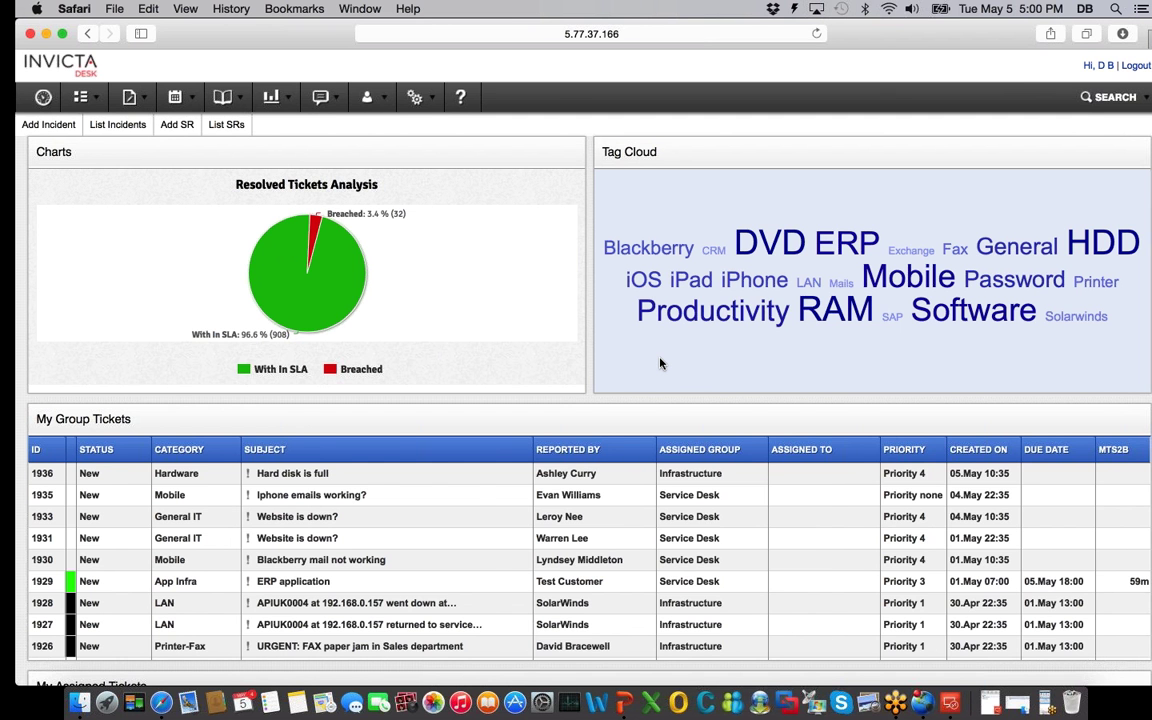
Switch to the LANDESK Management Console and expand All tasks under Scheduled tasks.
key(ctrl+Right)
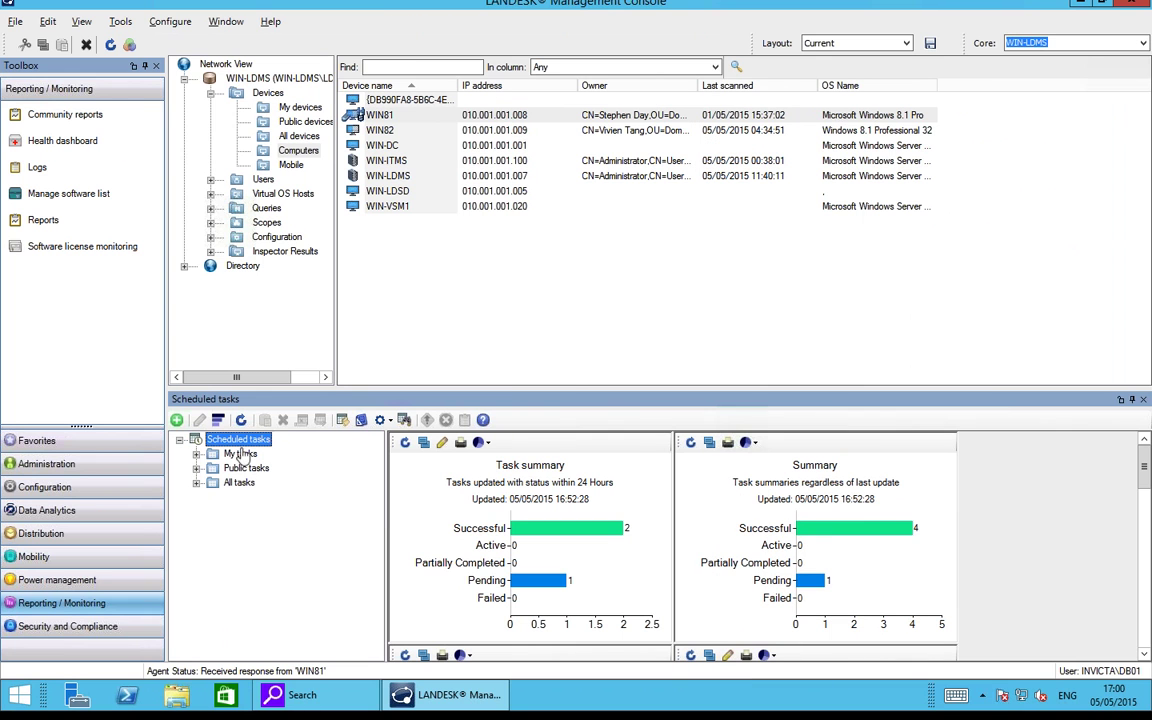
click(198, 484)
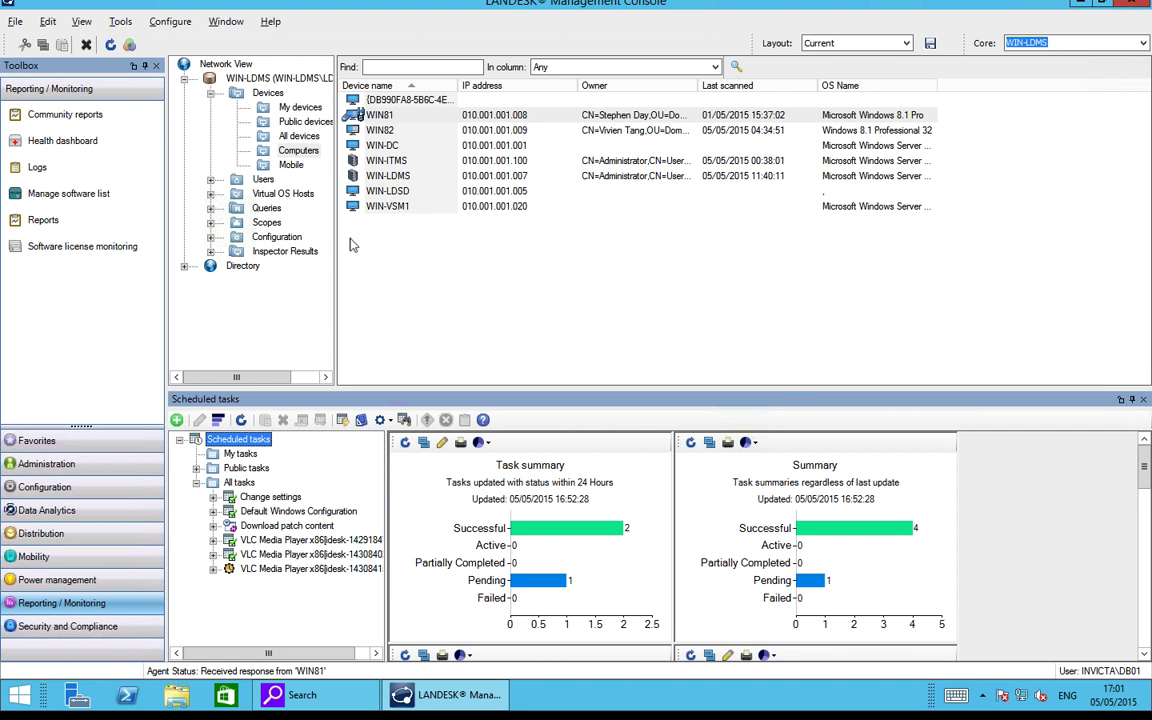
Open Invicta-Desk for device WIN81, review its tickets by machine and by owner, and close the ticket window.
click(375, 116)
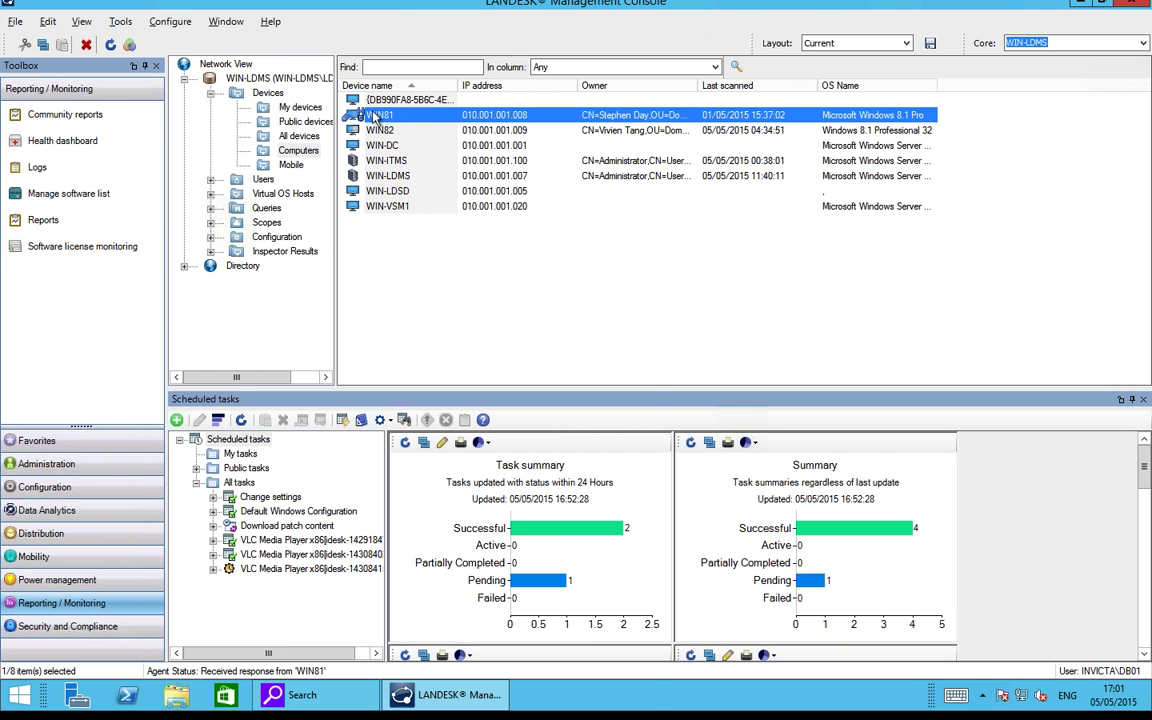
right_click(375, 116)
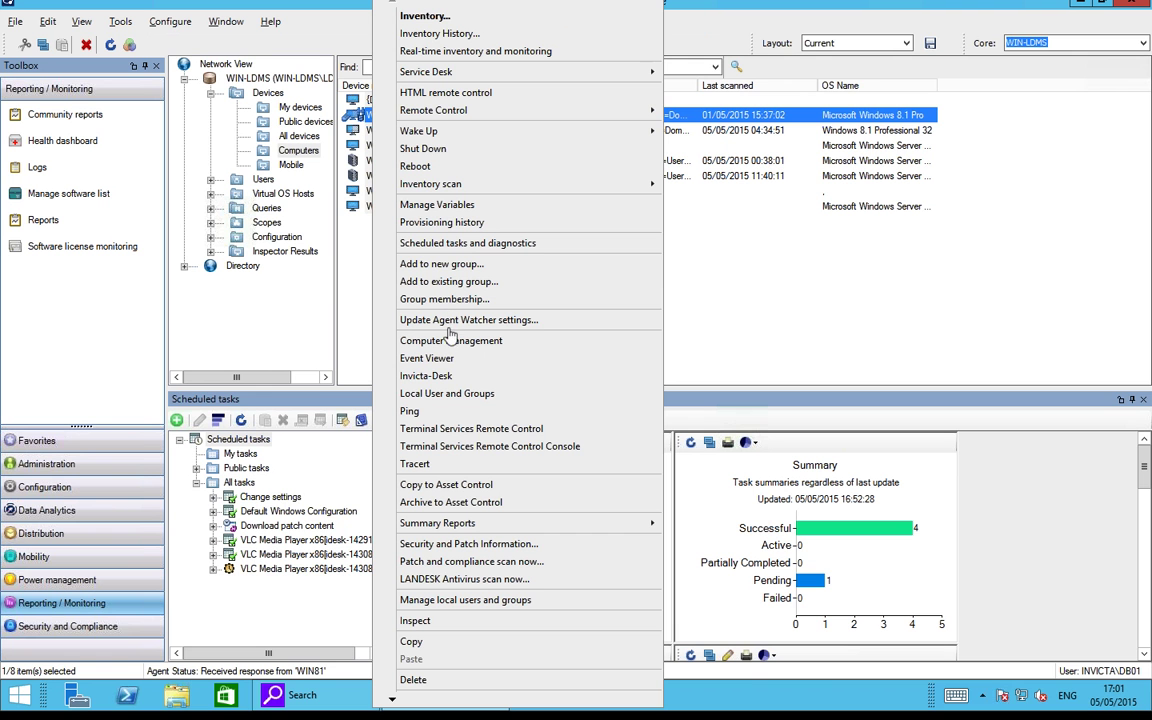
click(433, 377)
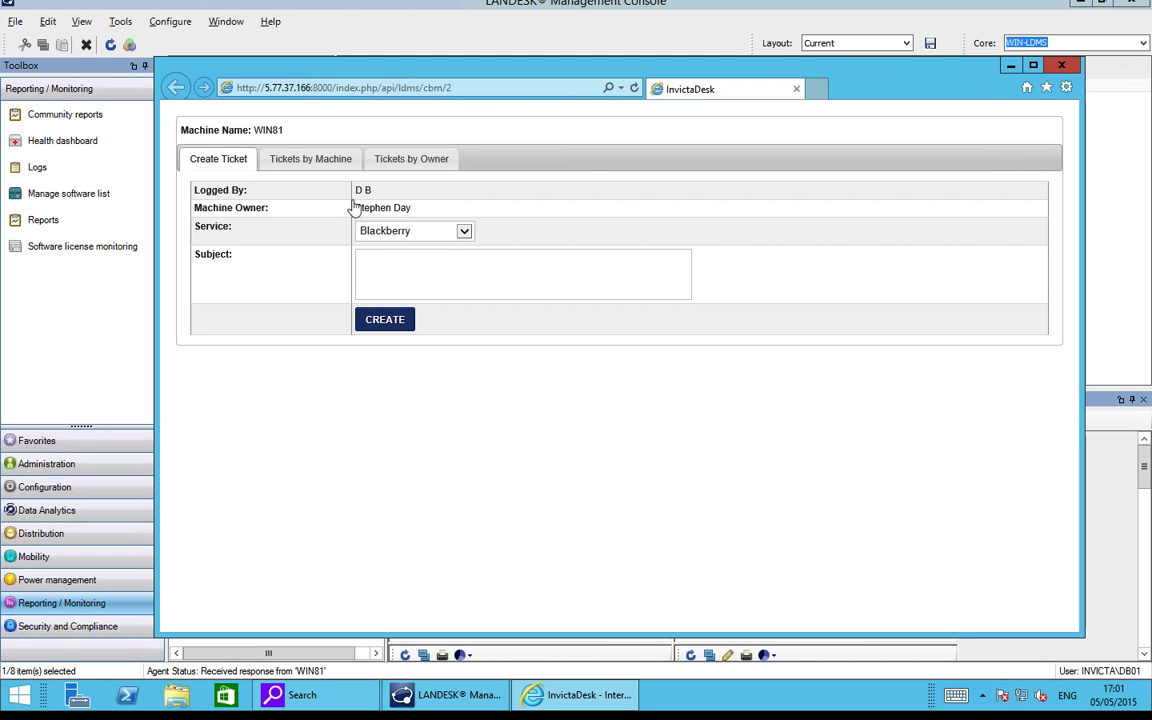
click(316, 160)
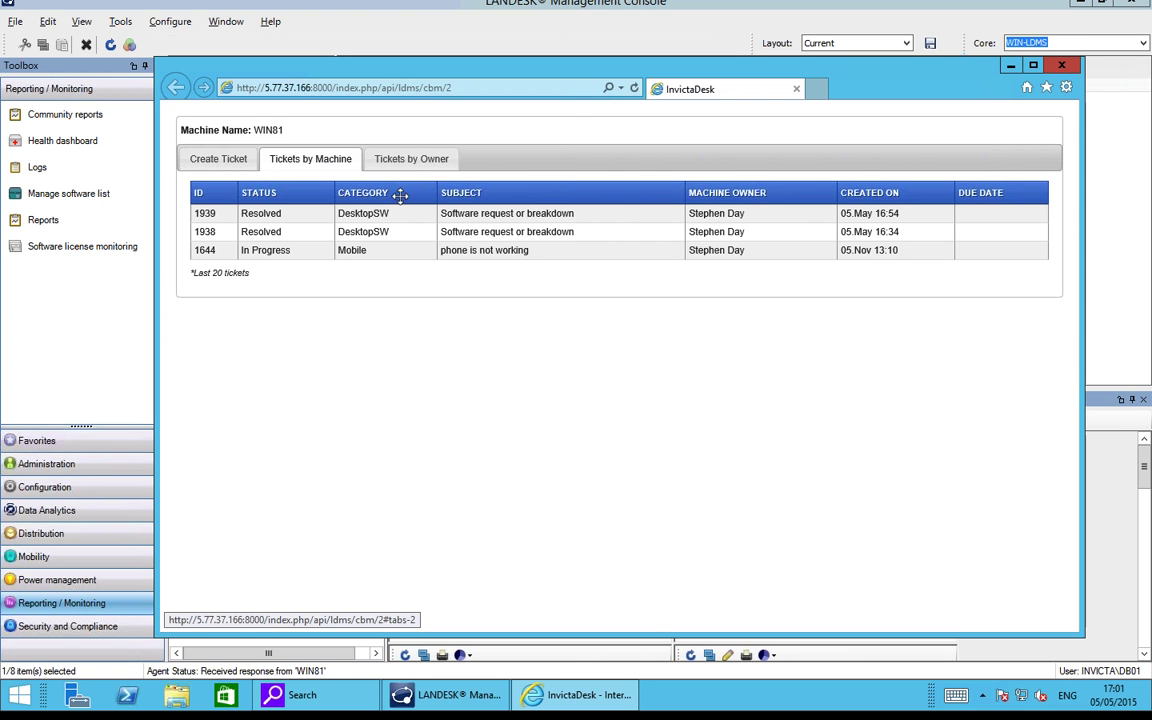
click(444, 164)
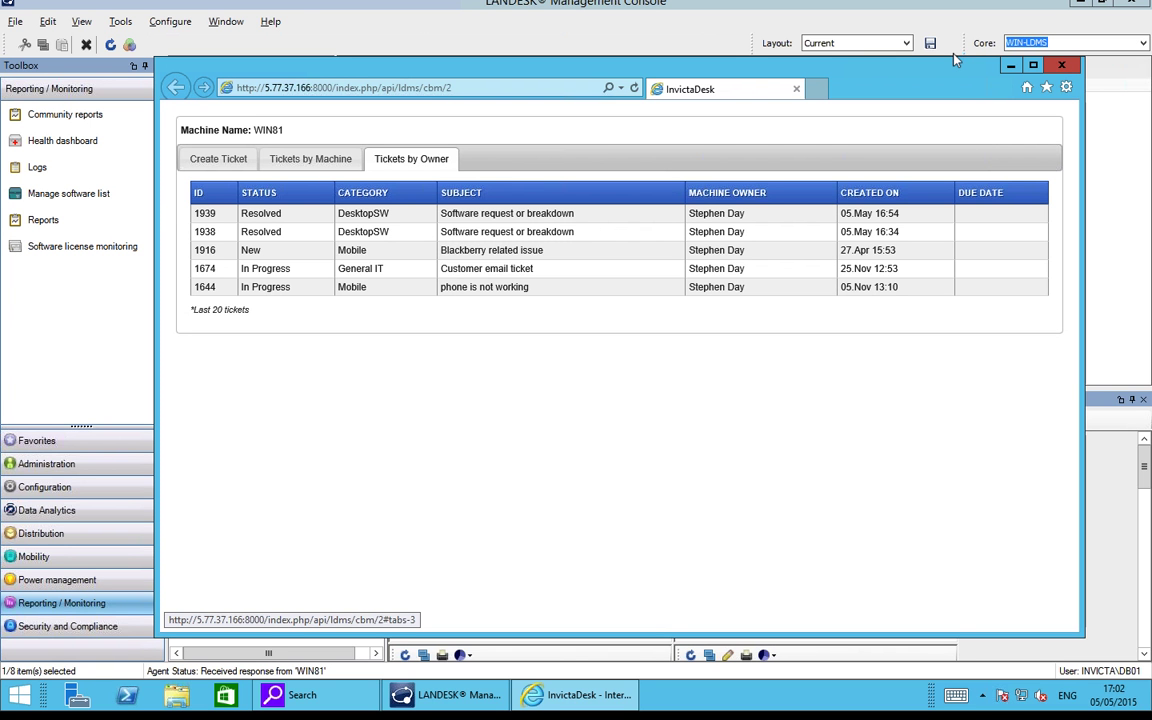
click(1061, 65)
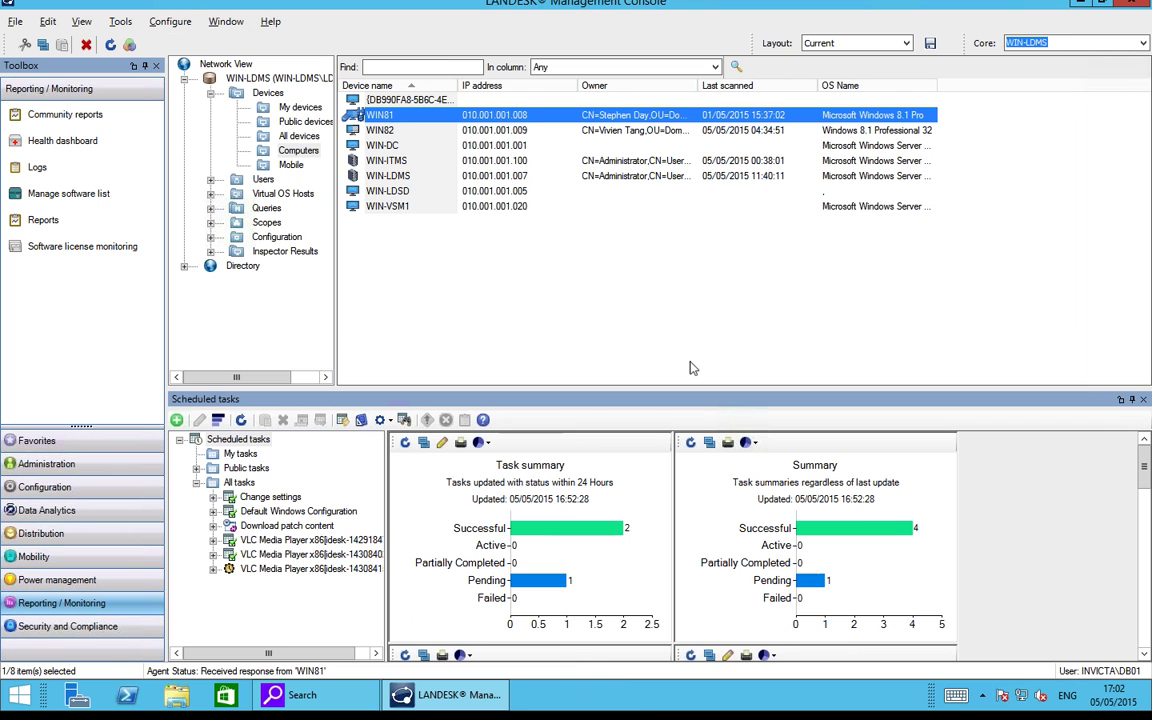
Refresh the scheduled tasks and examine the status of the newest VLC Media Player x86 task.
click(241, 420)
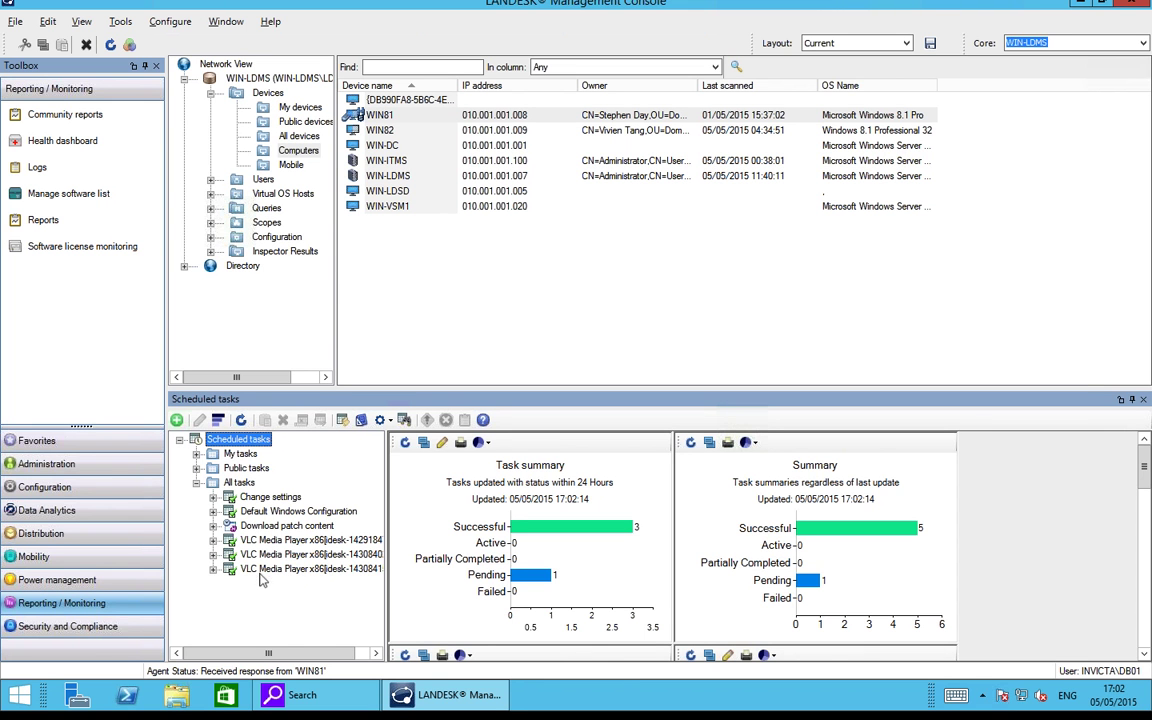
click(296, 569)
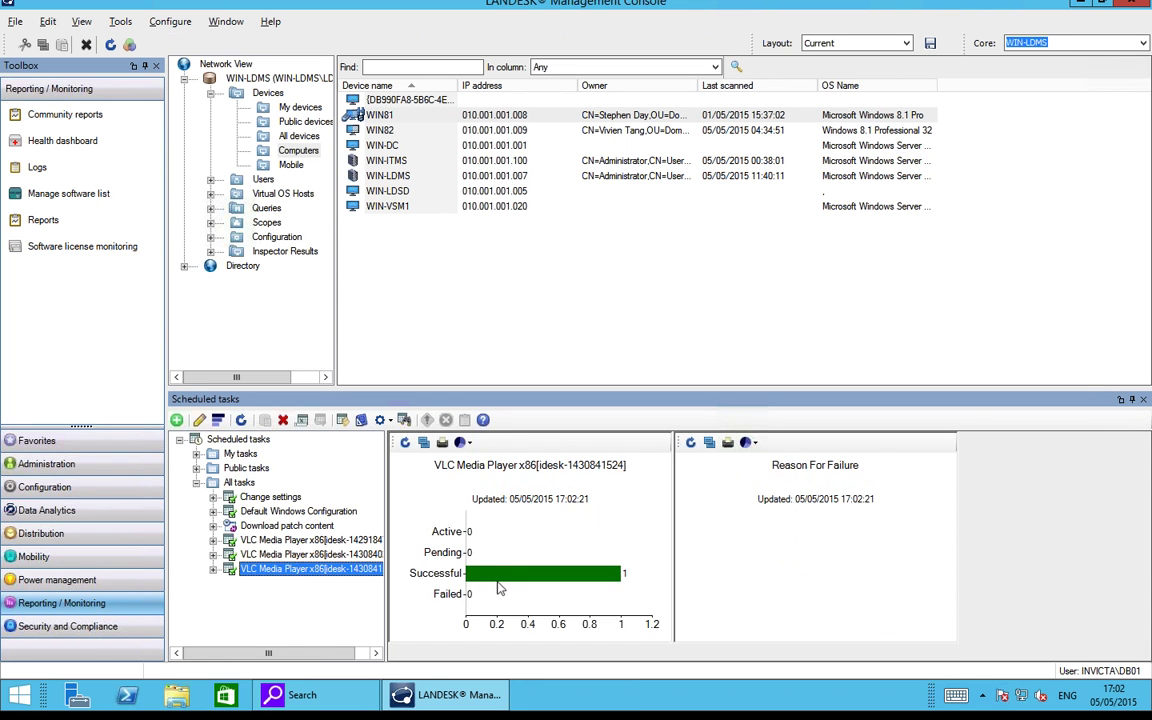
Check the software request's status on the customer's Invicta dashboard and return to the service desk dashboard in Safari.
key(ctrl+Left)
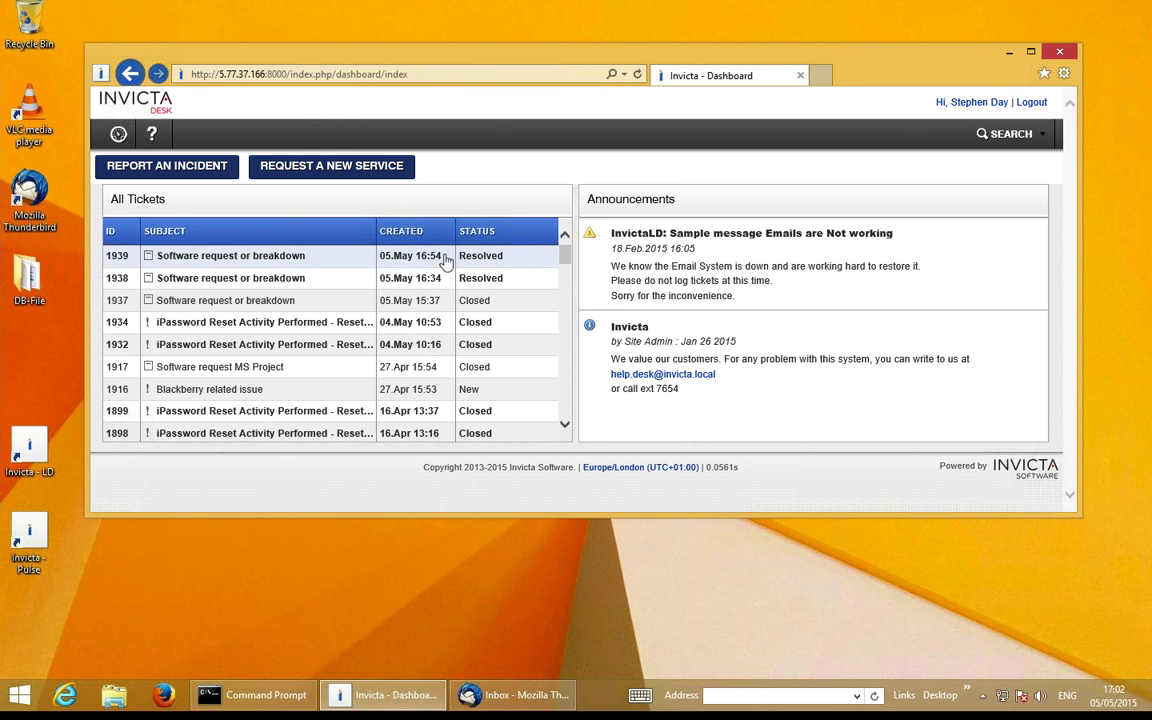
key(ctrl+Left)
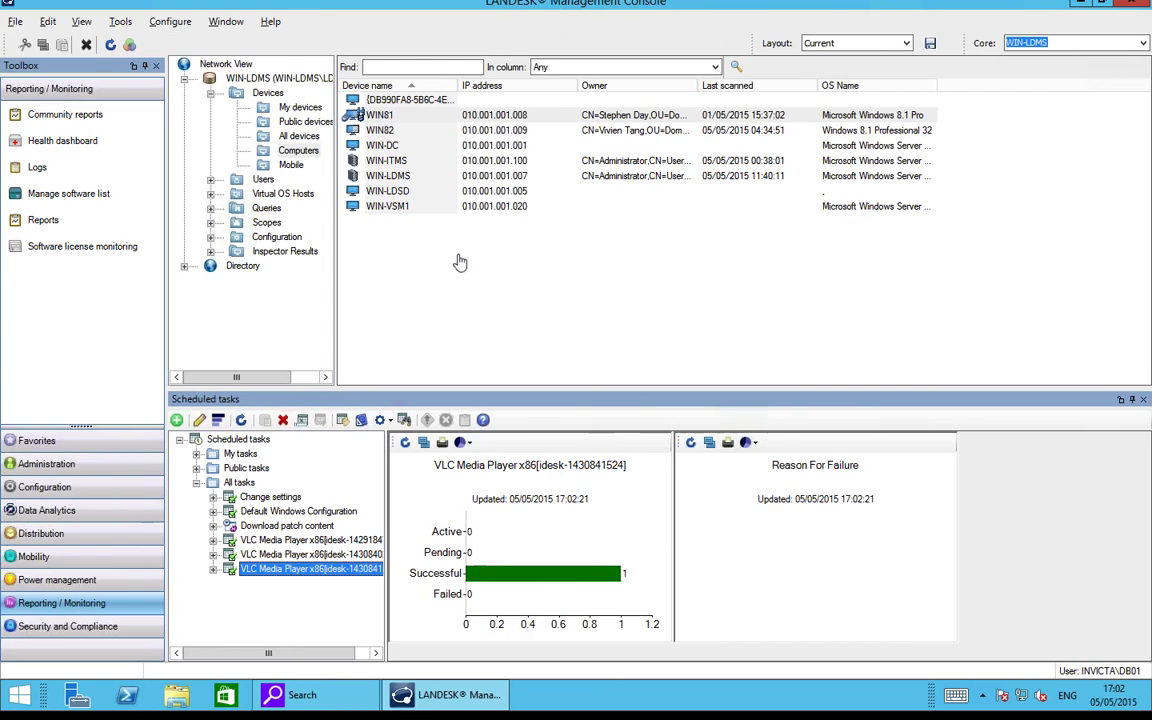
key(ctrl+Left)
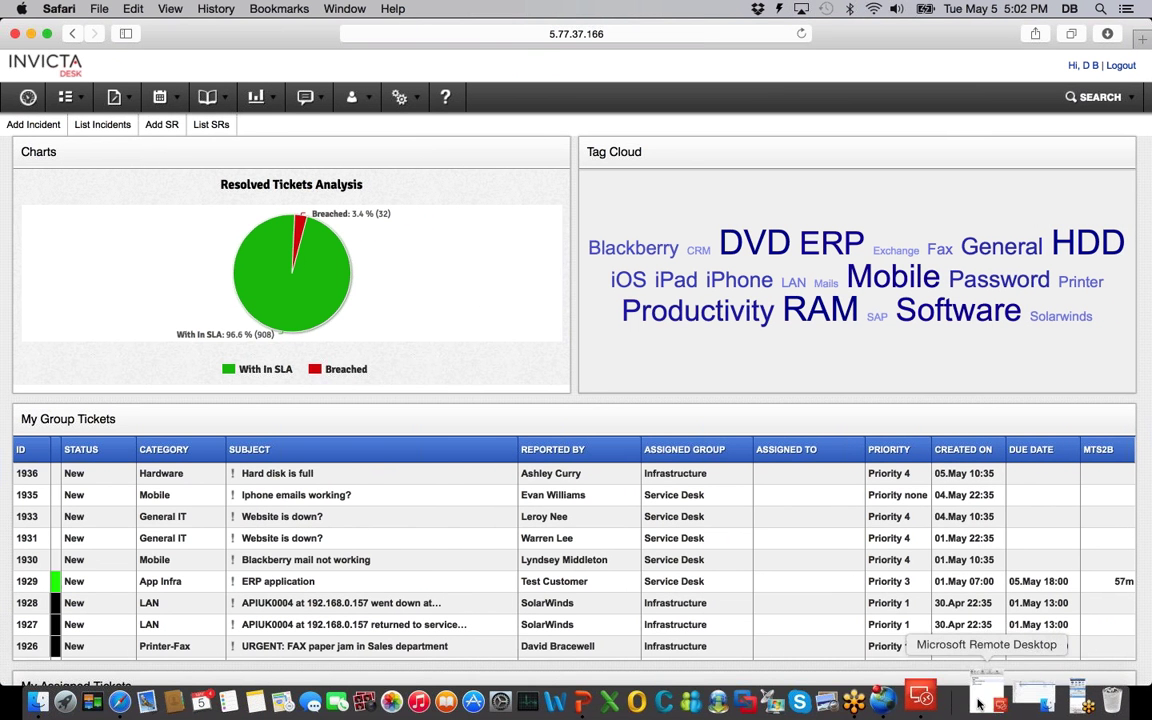
click(1043, 700)
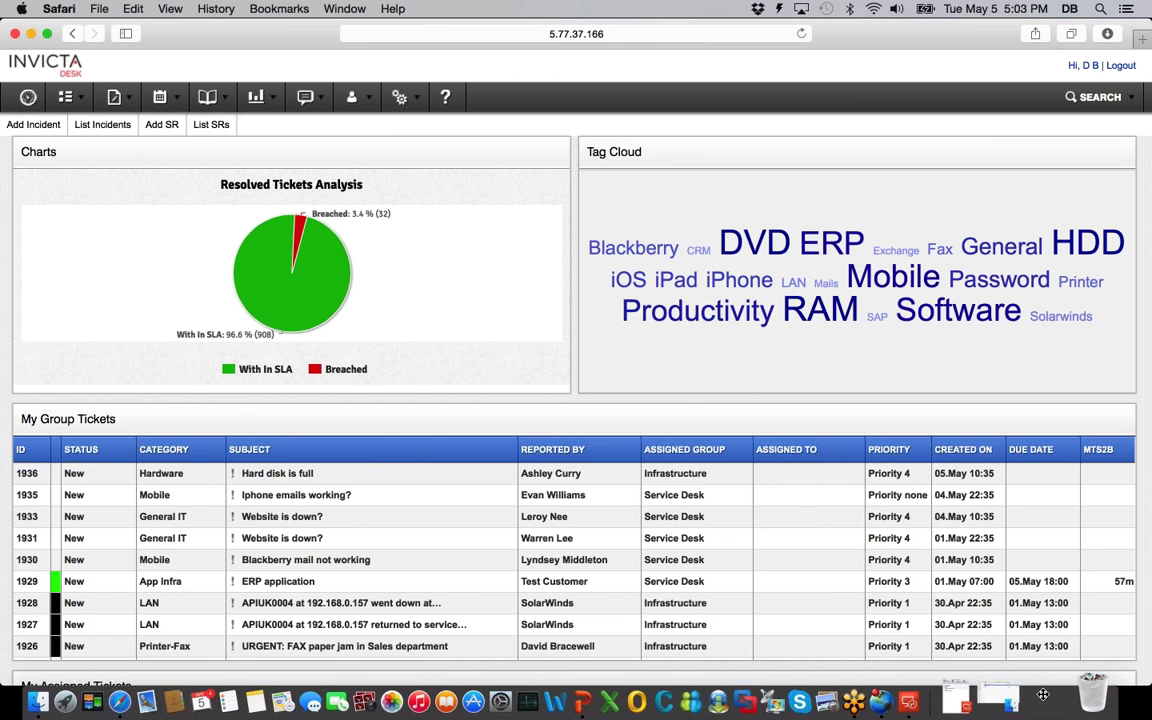